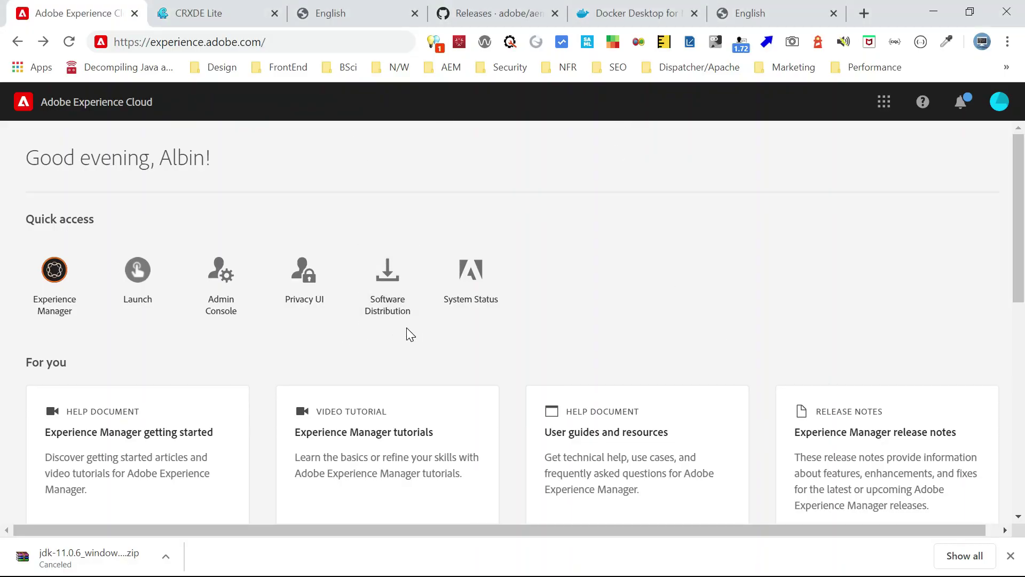
- Open Adobe Software Distribution and scroll through its downloads page
click(382, 302)
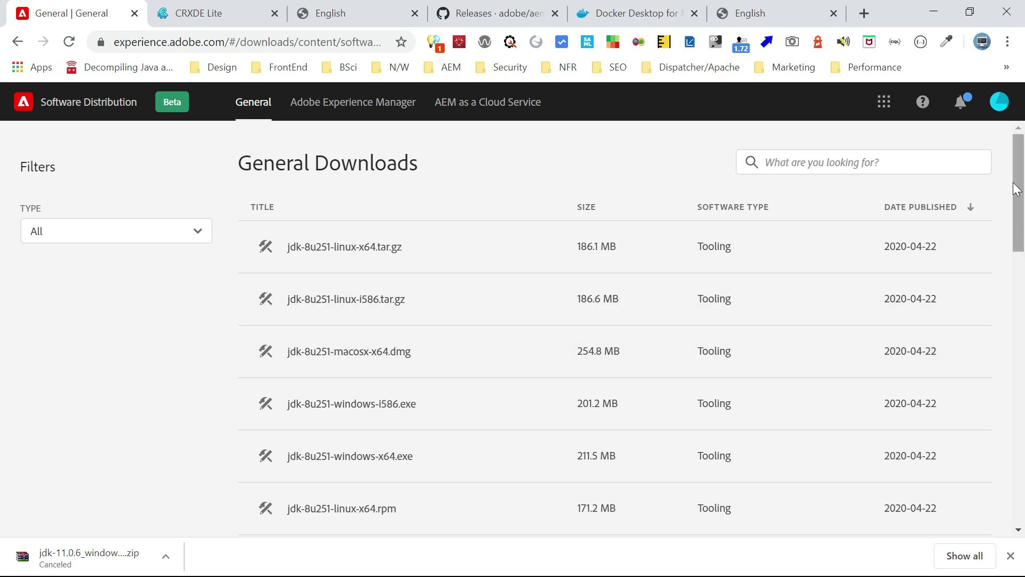
drag(1016, 188, 1022, 424)
scroll(2, 426, down, 2)
scroll(4, 480, up, 15)
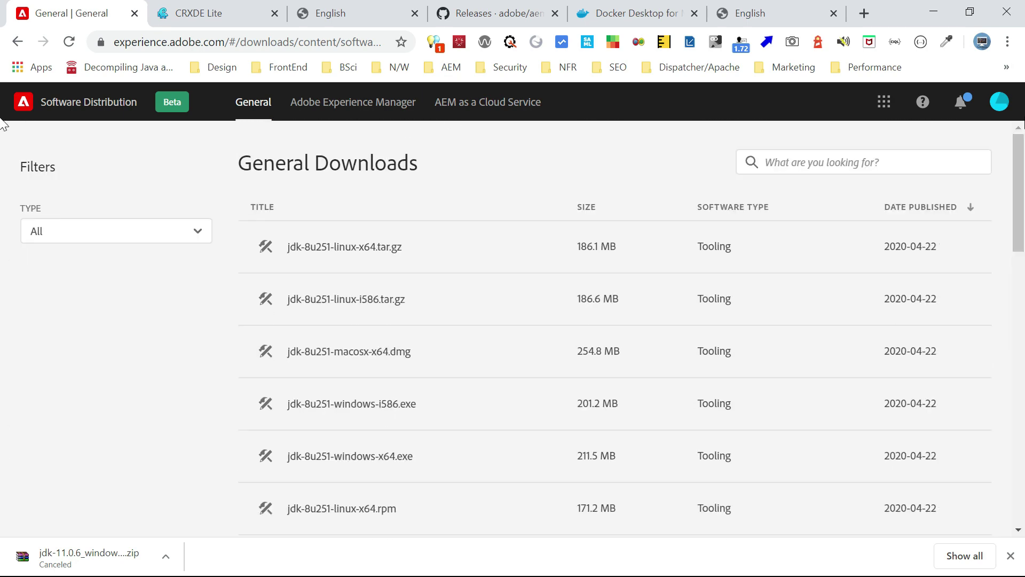
- Browse the Adobe Experience Manager and AEM as a Cloud Service downloads, then General Downloads for the JDK
click(328, 102)
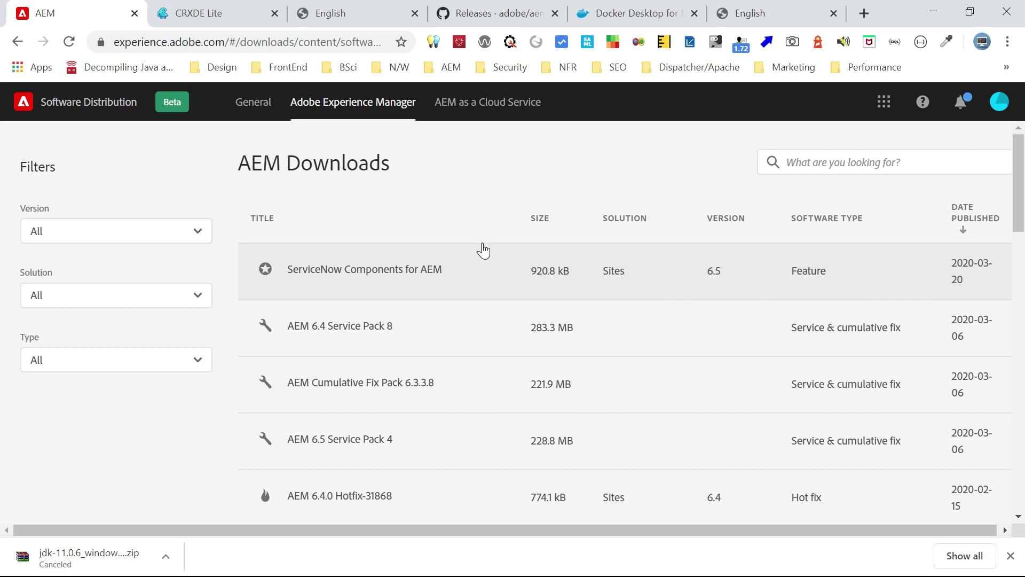
click(471, 110)
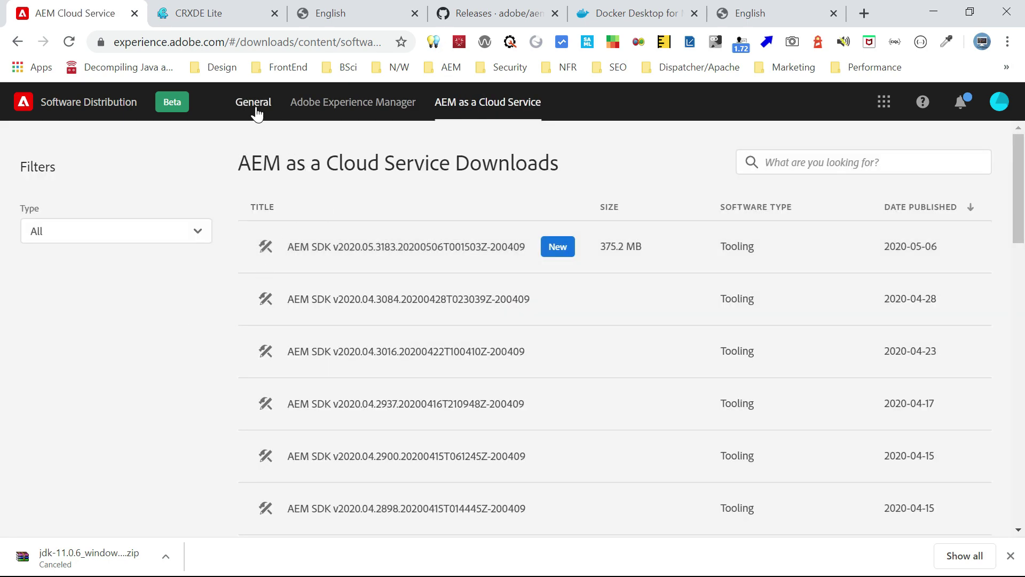
click(255, 110)
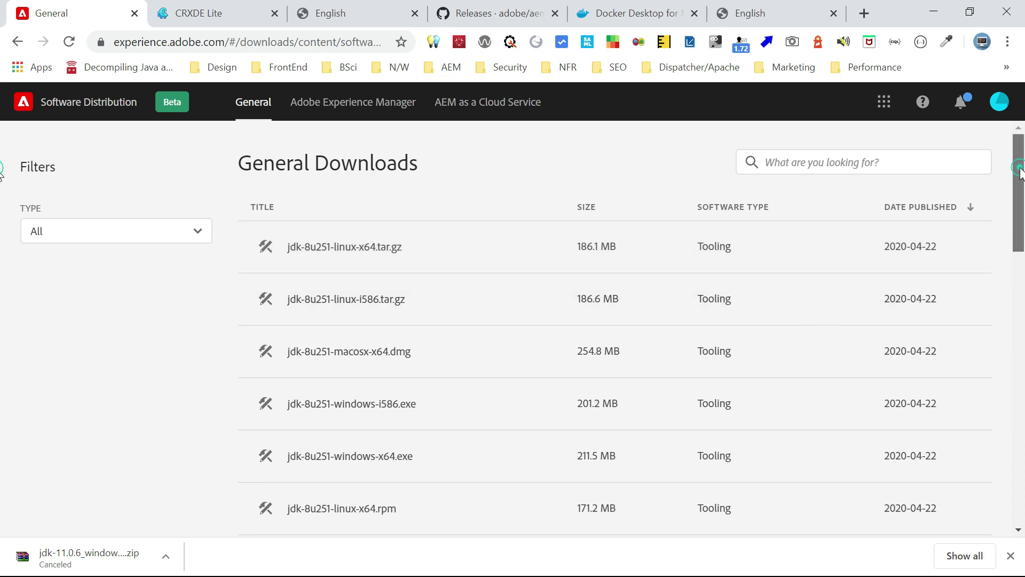
drag(1020, 172, 1020, 299)
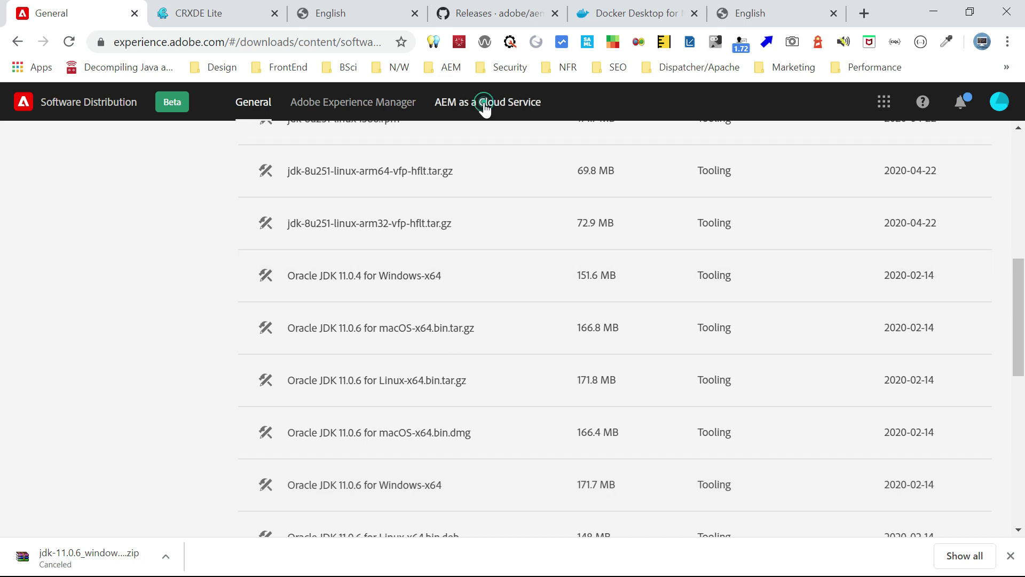
click(484, 106)
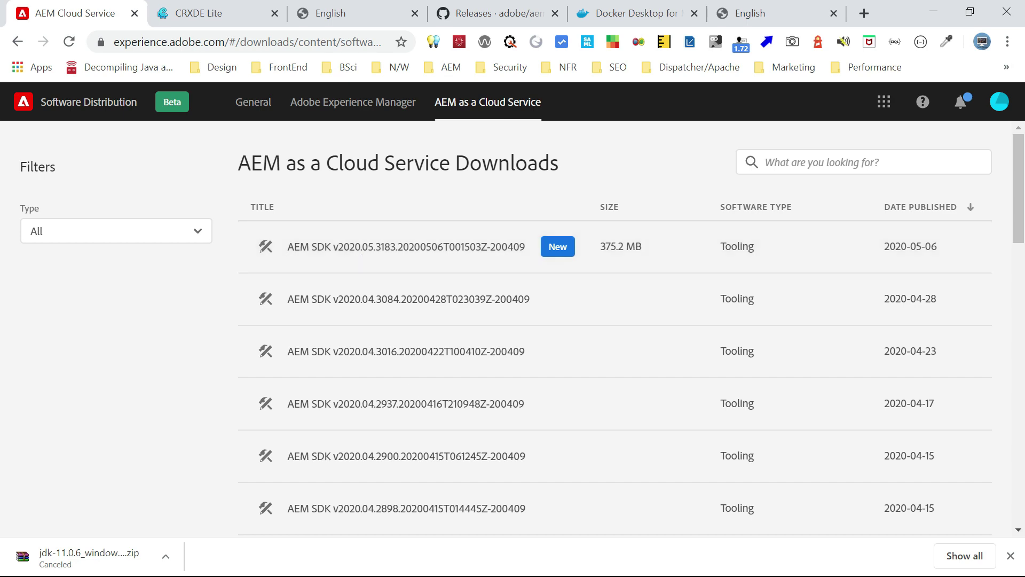
key(alt+Tab)
- Inspect the downloaded AEM SDK and jdk-11.0.6 zips and the extracted JDK in dev
key(alt+Tab)
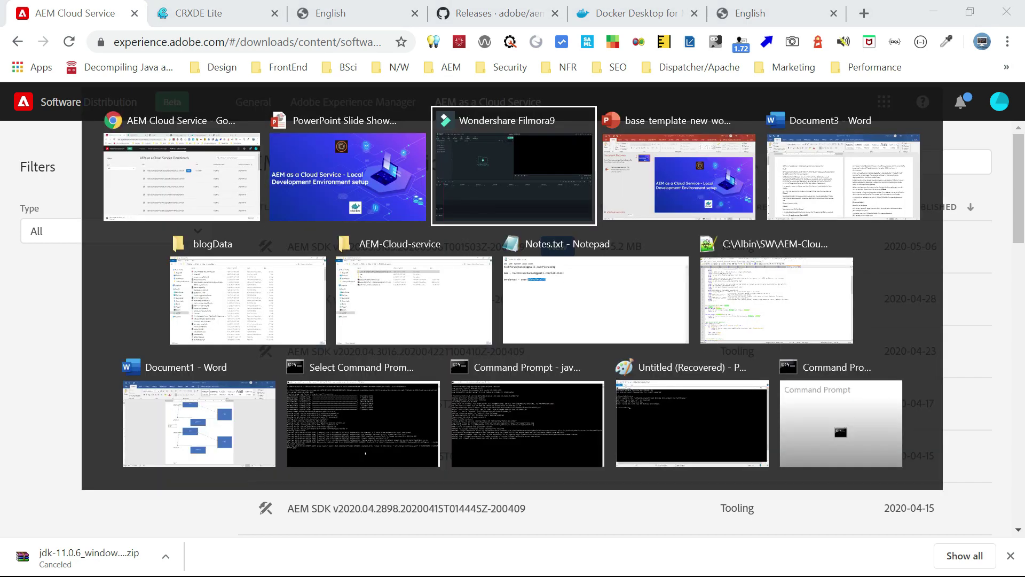
key(alt+Tab)
key(alt+Tab)
key(alt+Tab)
key(alt+Tab)
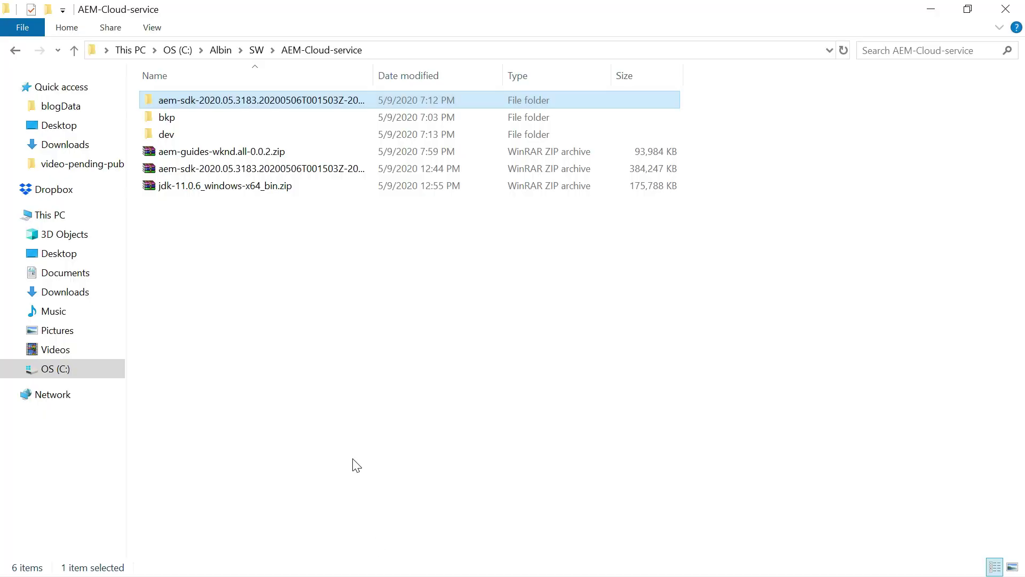
click(275, 170)
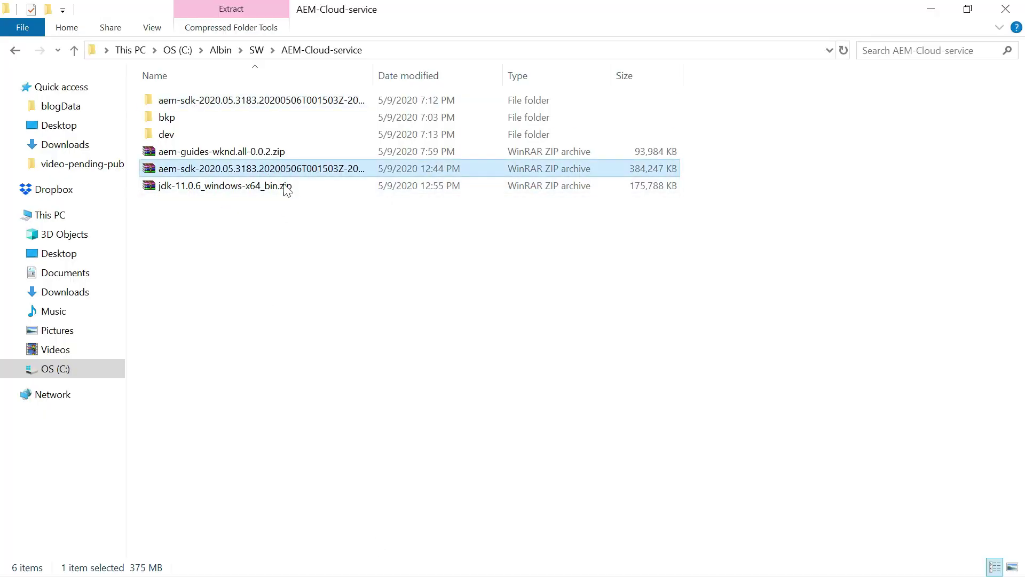
click(193, 190)
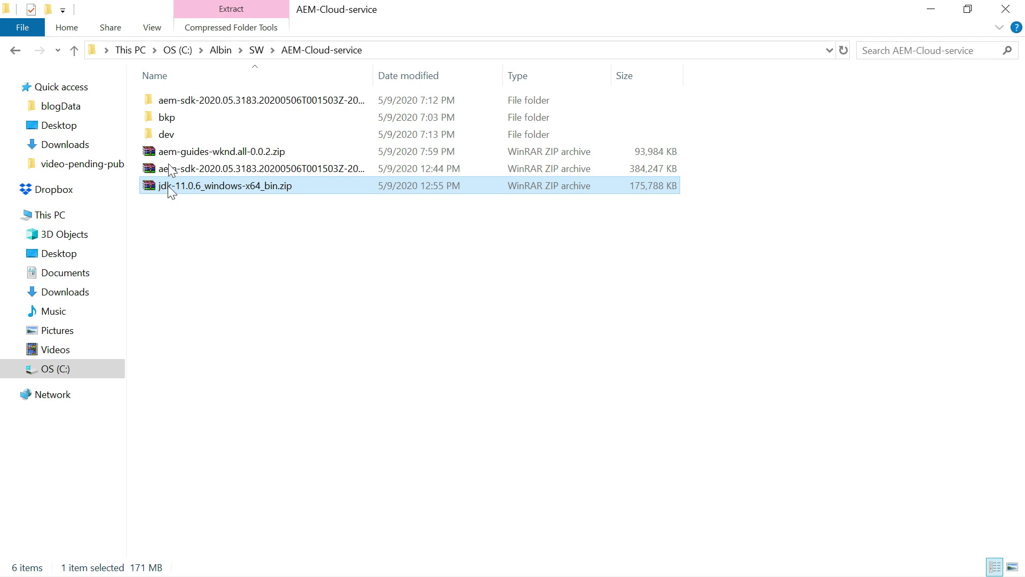
double_click(169, 134)
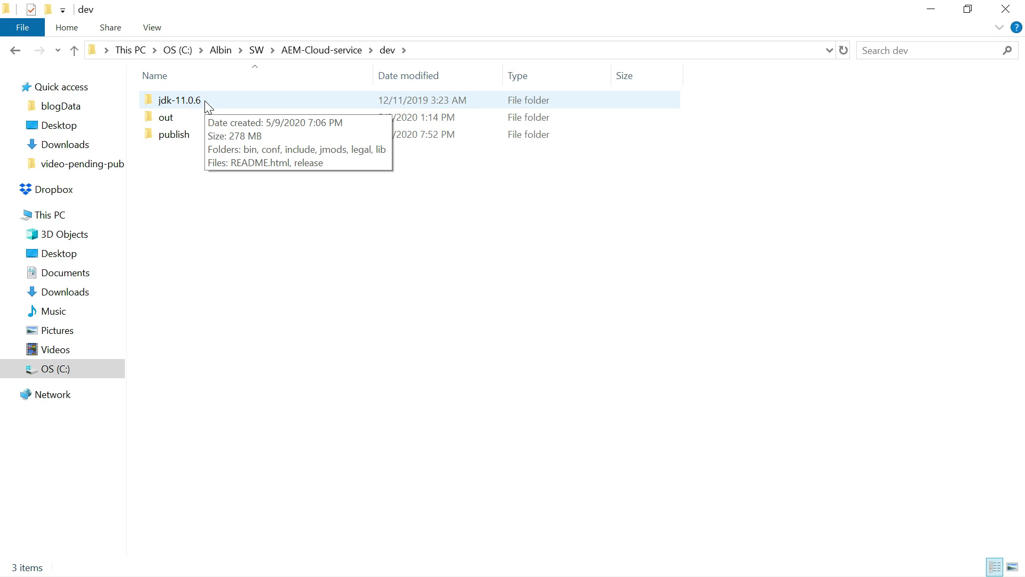
key(alt+Left)
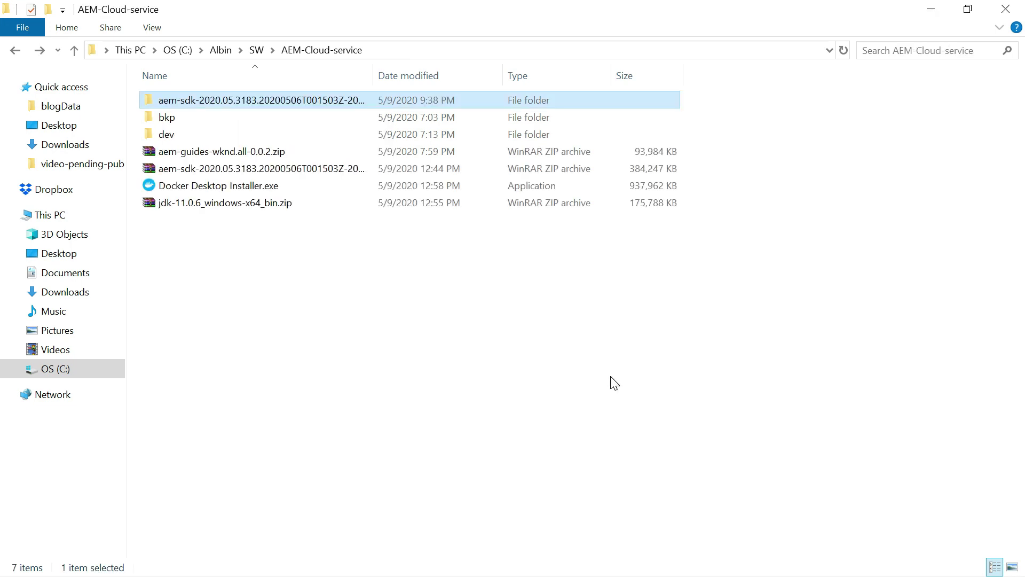
- Open the extracted AEM SDK folder to locate the quickstart jar, then return to AEM-Cloud-service
click(238, 168)
double_click(260, 101)
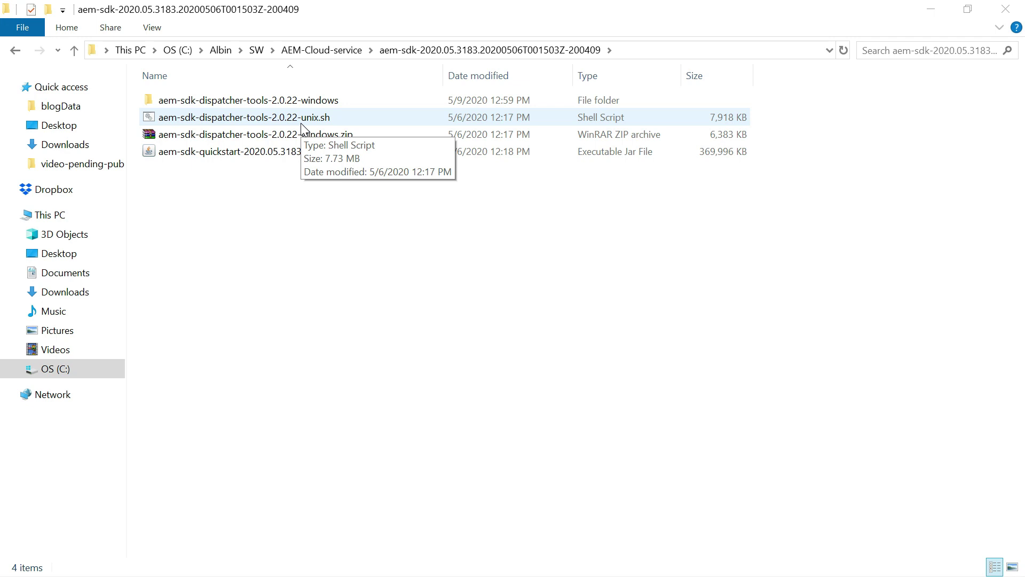
click(224, 154)
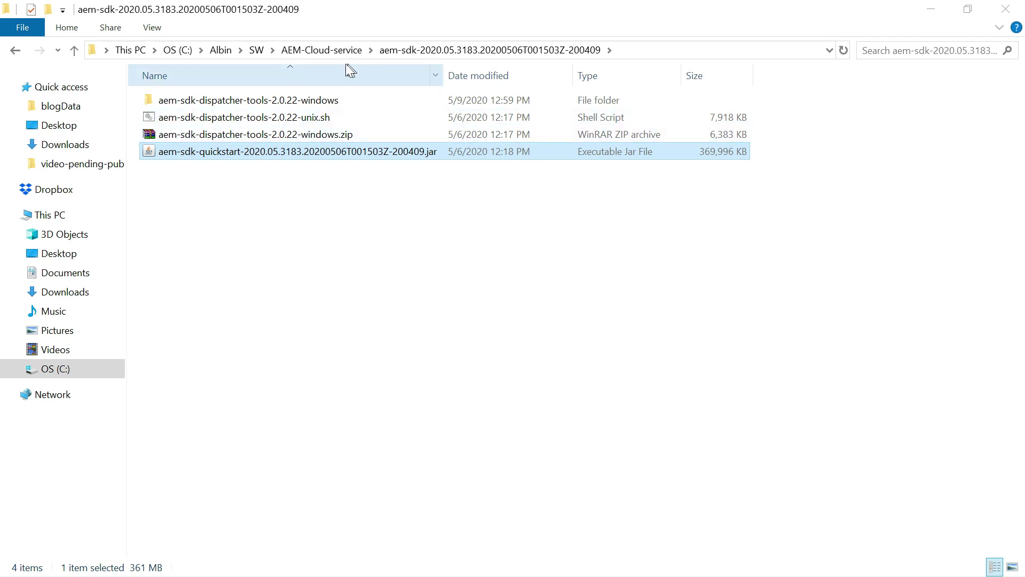
click(326, 57)
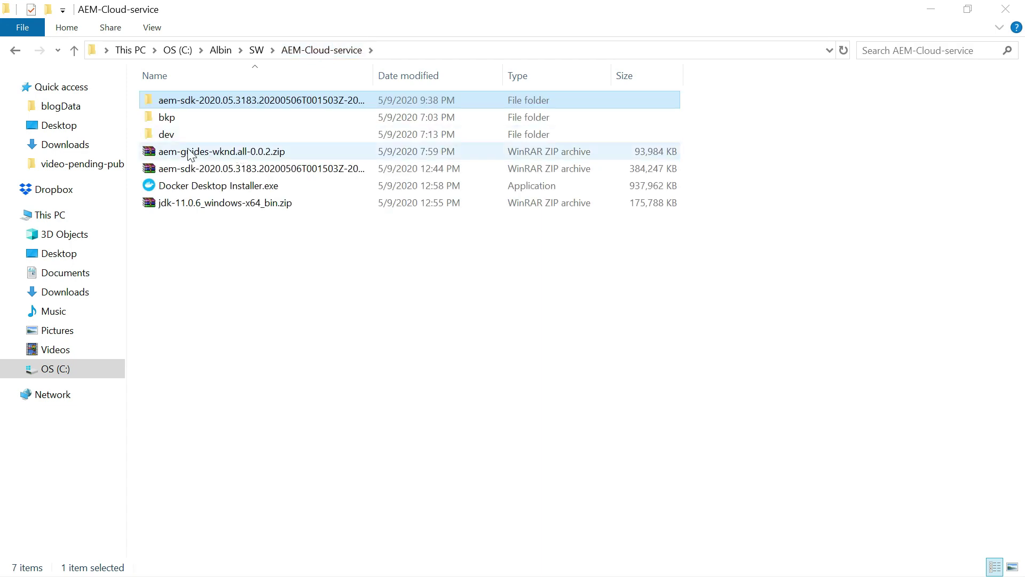
- Go into dev and open the publish folder containing the publish jar
click(179, 136)
click(178, 135)
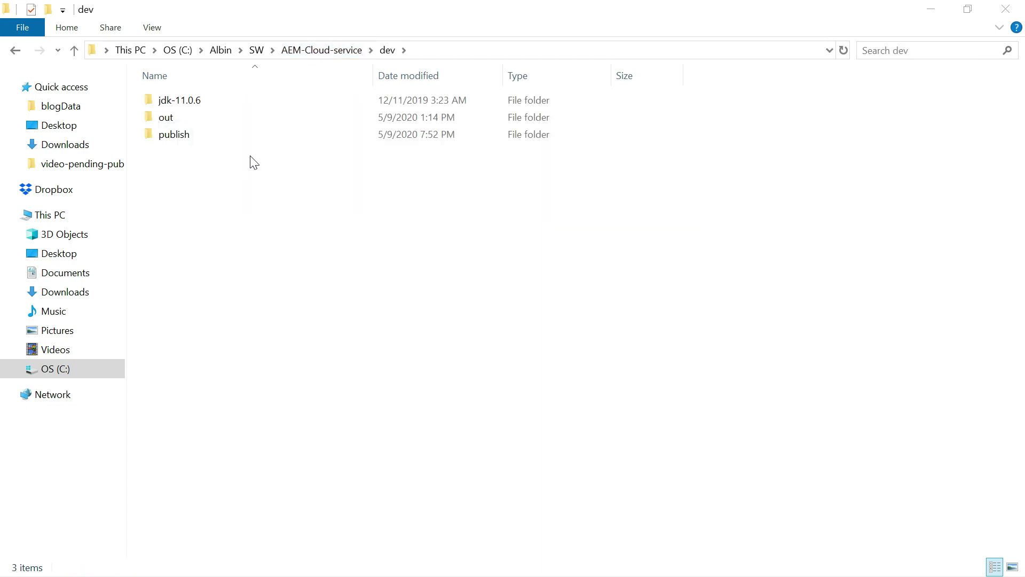
double_click(183, 136)
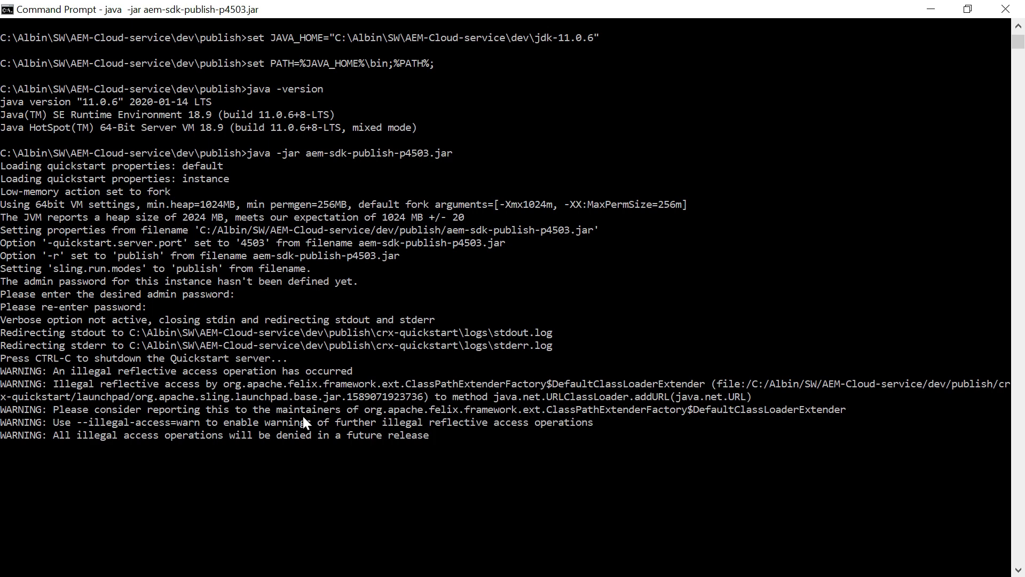
- In Chrome, check /content/wknd/us/en in CRXDE Lite, then view the aem-guides-wknd GitHub releases
key(alt+Tab)
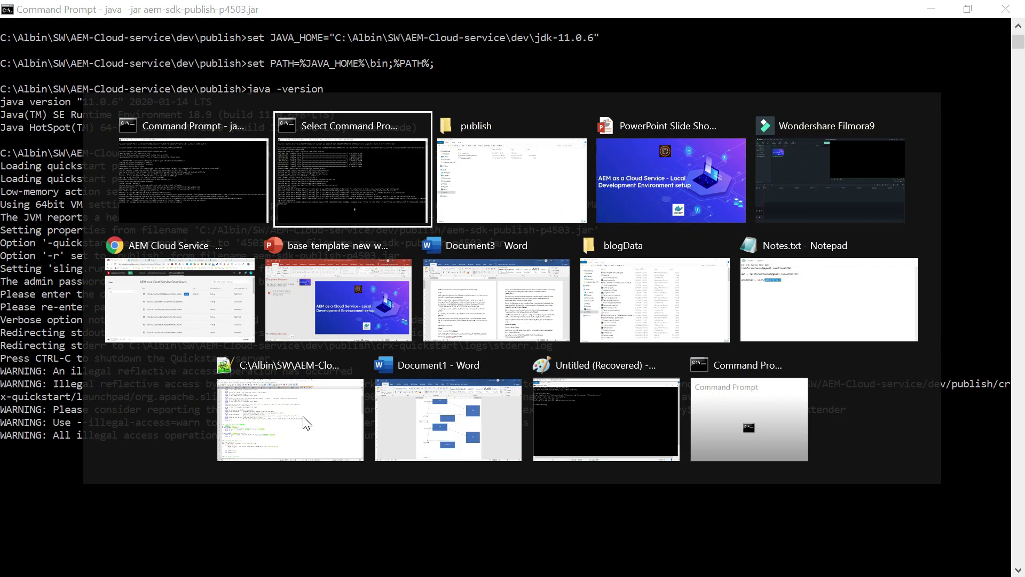
key(alt+Tab)
key(alt+Tab)
key(alt+Tab)
click(188, 321)
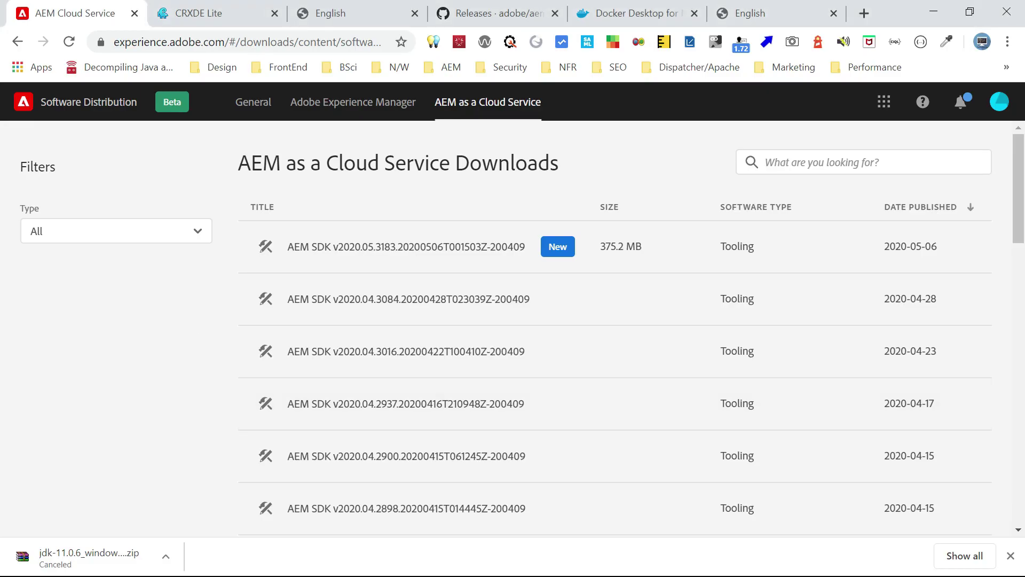
click(189, 17)
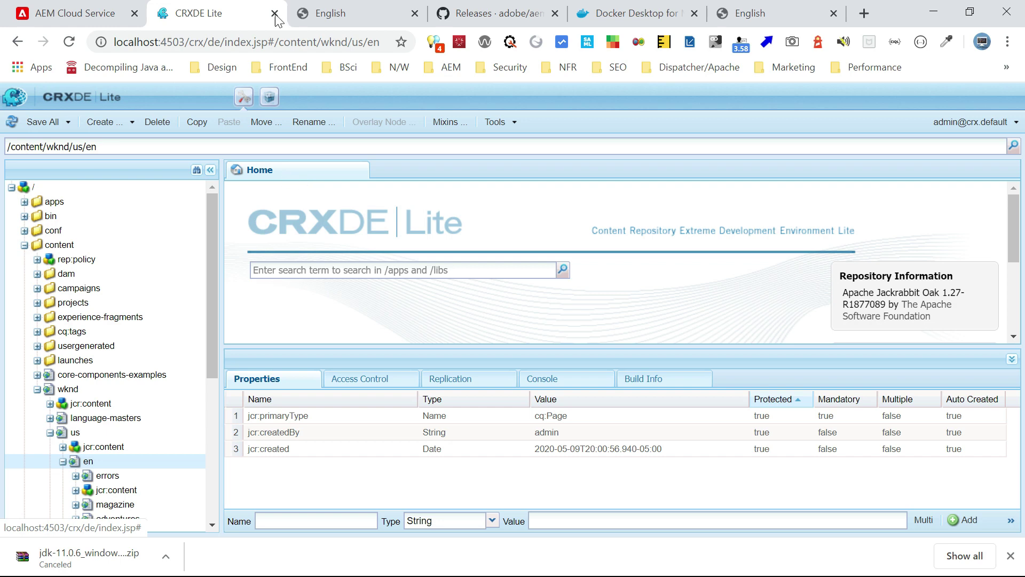
click(459, 14)
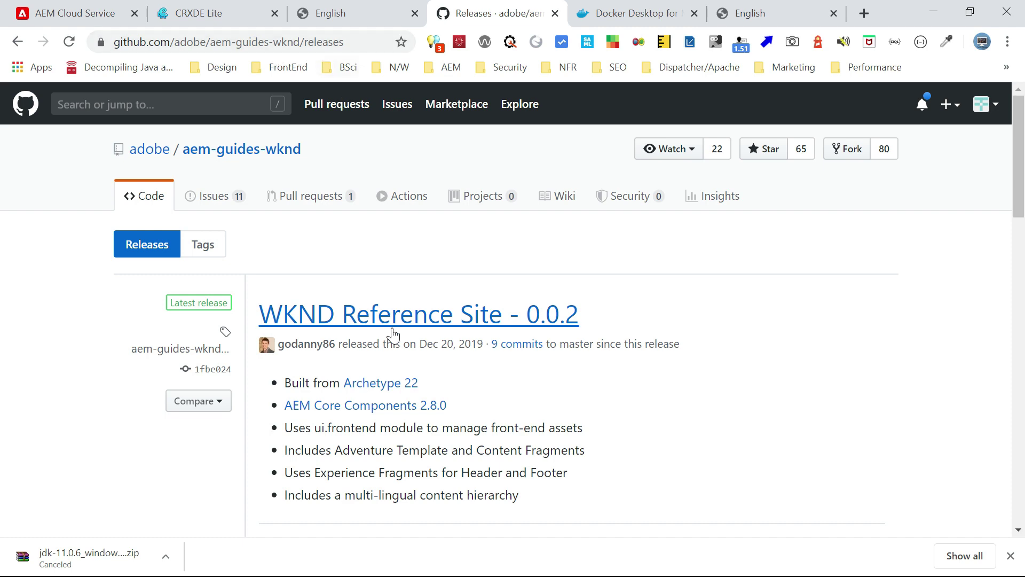
- Compare the WKND 0.0.2 release asset with the zip in AEM-Cloud-service, then return to CRXDE Lite
drag(1022, 163, 1022, 228)
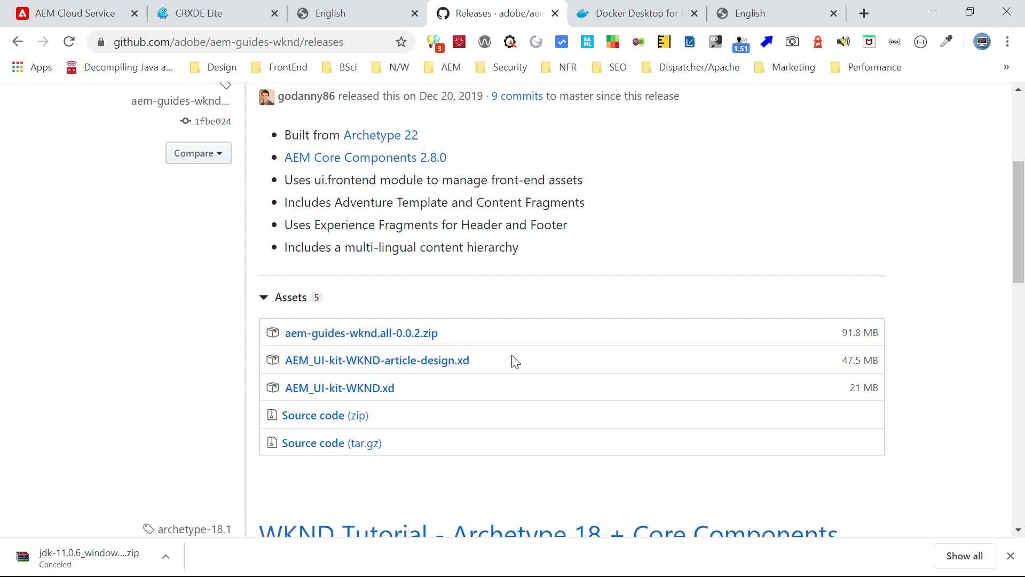
key(alt+Tab)
key(alt+Tab)
key(alt+Tab)
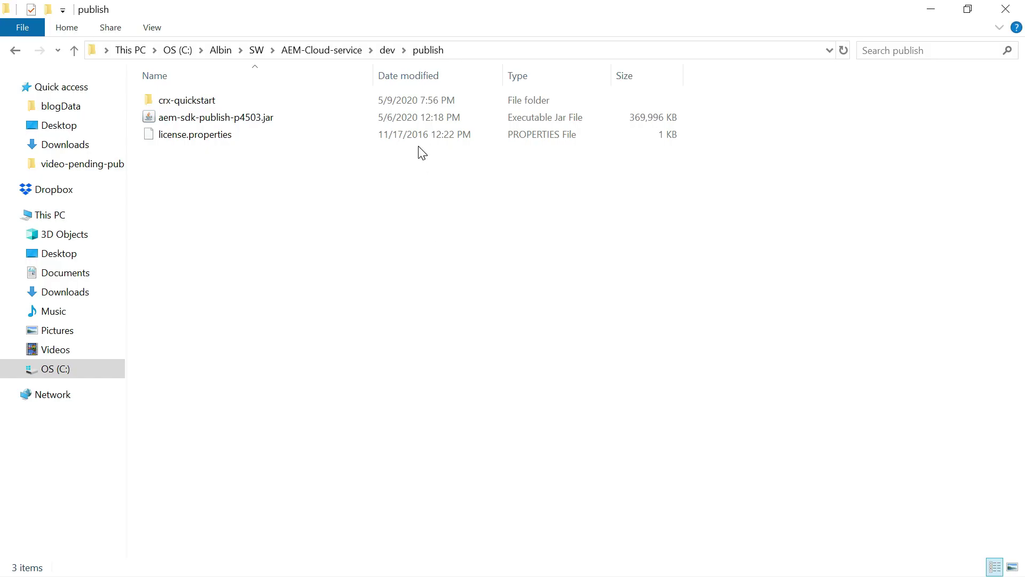
click(319, 50)
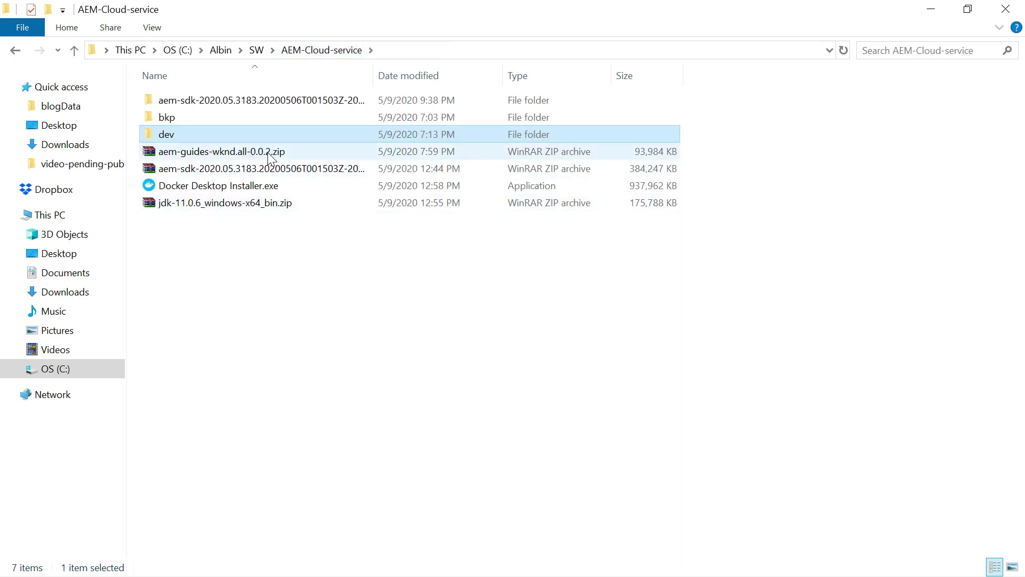
key(alt+Tab)
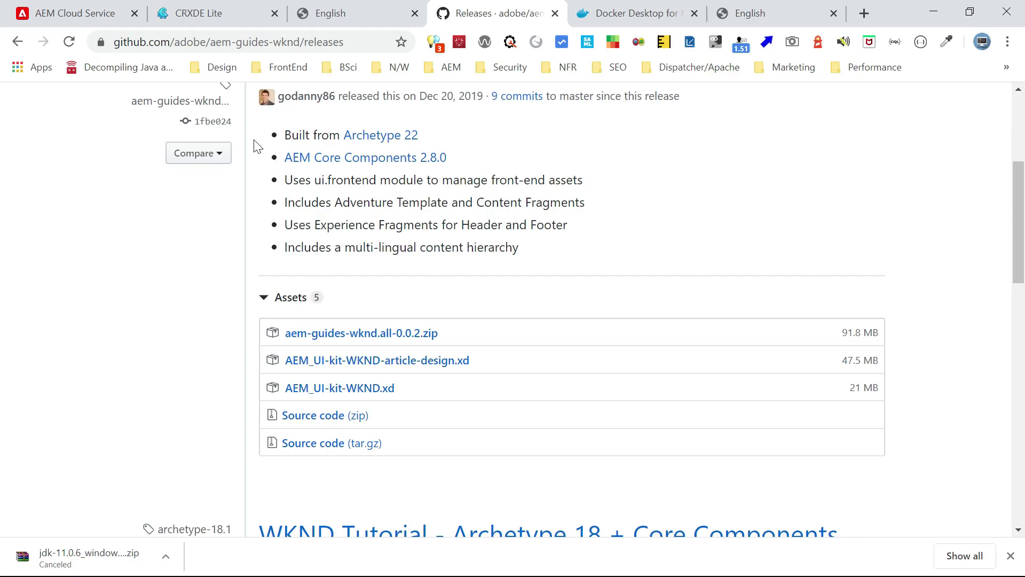
click(213, 15)
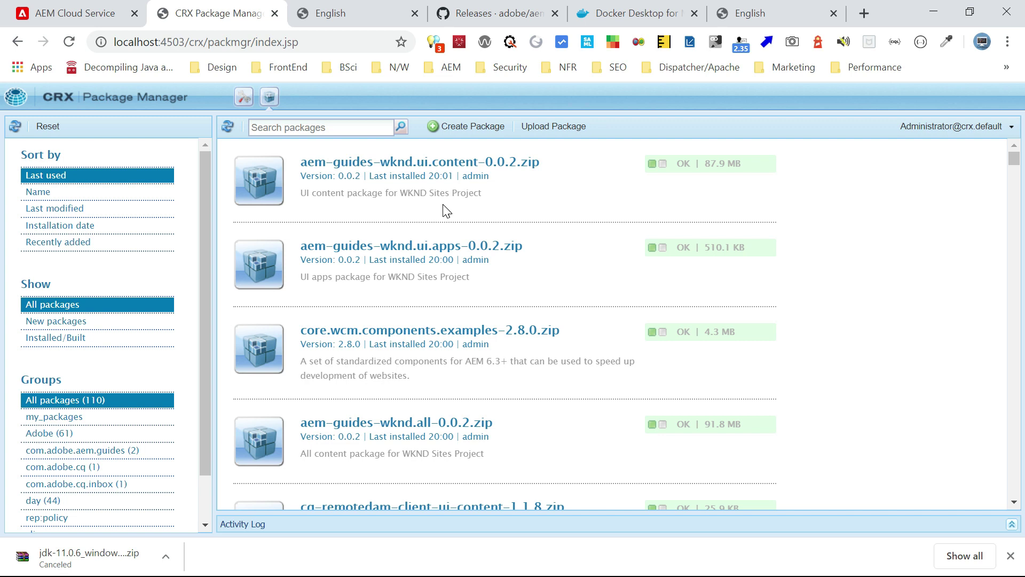
click(246, 96)
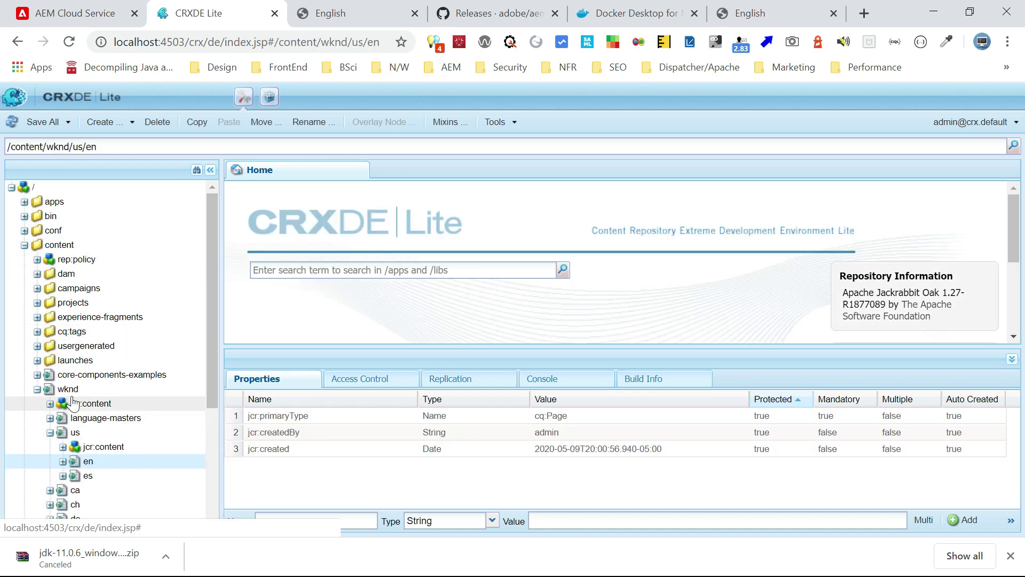
- Expand apps in the CRXDE Lite tree to see the wknd folders, then view the English WKND page
click(211, 300)
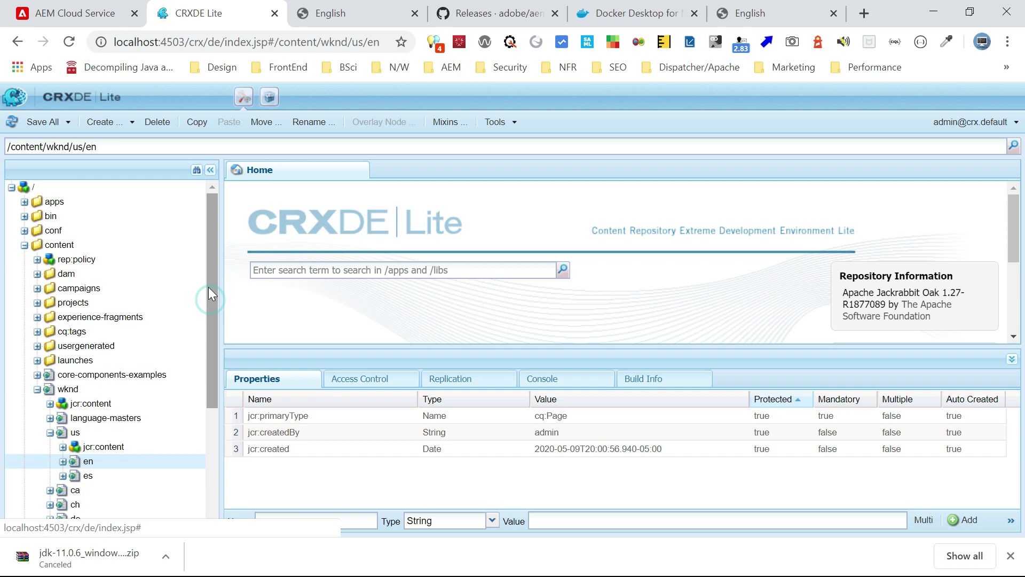
click(24, 201)
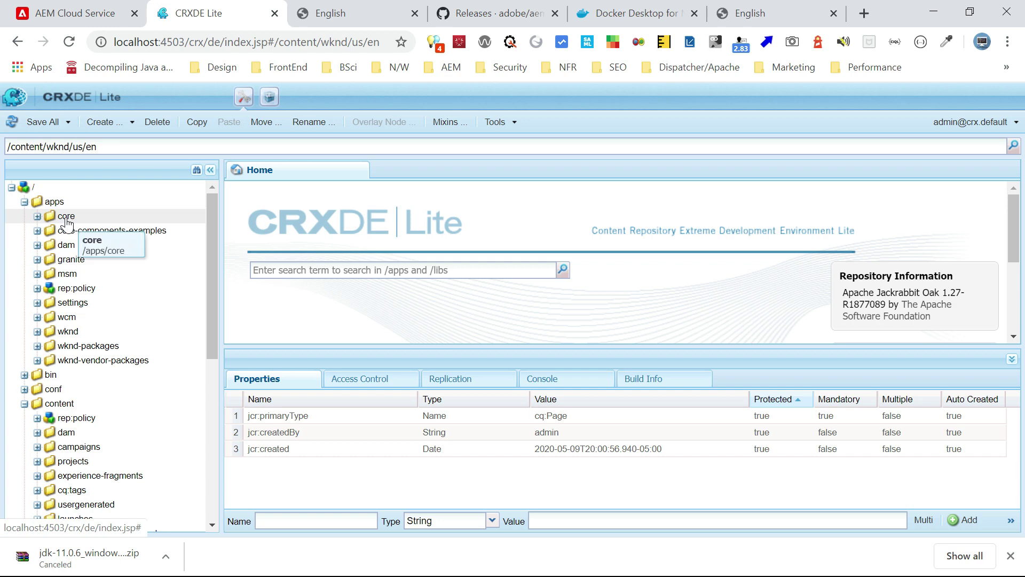
click(328, 16)
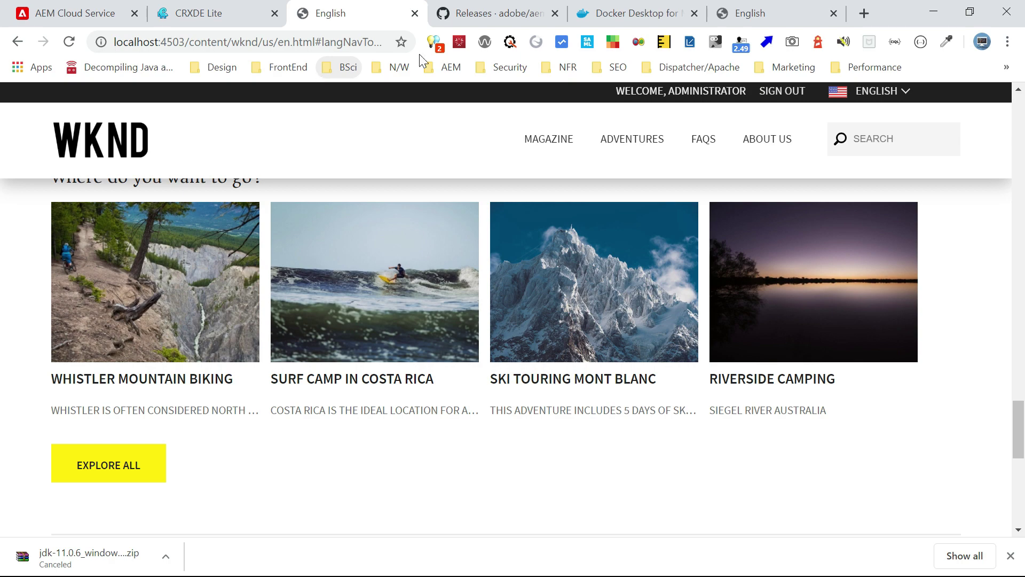
- Scroll the WKND English page back to the top, then return to the AEM-Cloud-service folder
drag(1016, 439, 1017, 120)
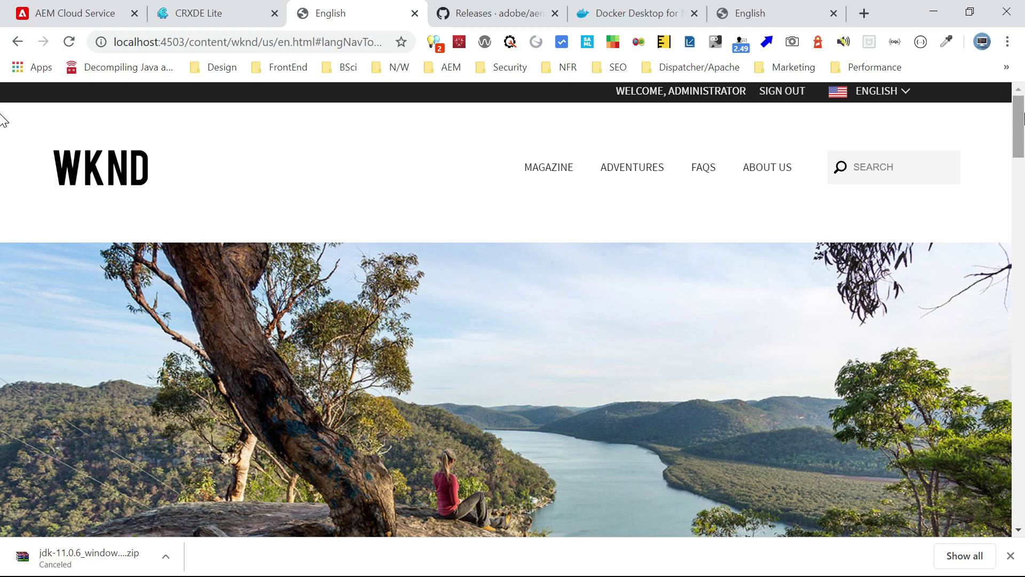
key(alt+Tab)
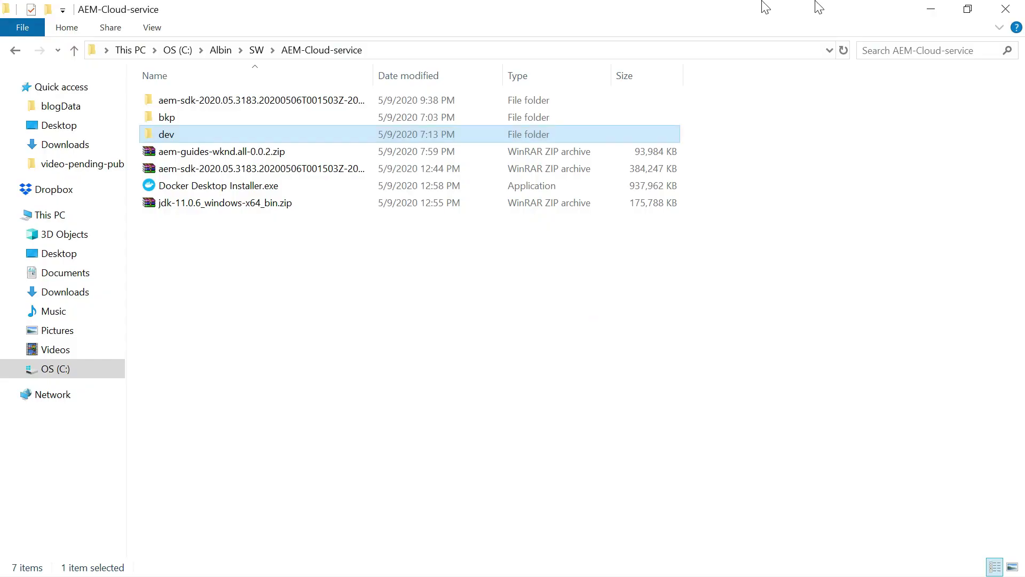
- Navigate to aem-sdk-2020.05.3183 > aem-sdk-dispatcher-tools-2.0.22-windows > bin and select dispatcher-publish.tar.gz
double_click(274, 99)
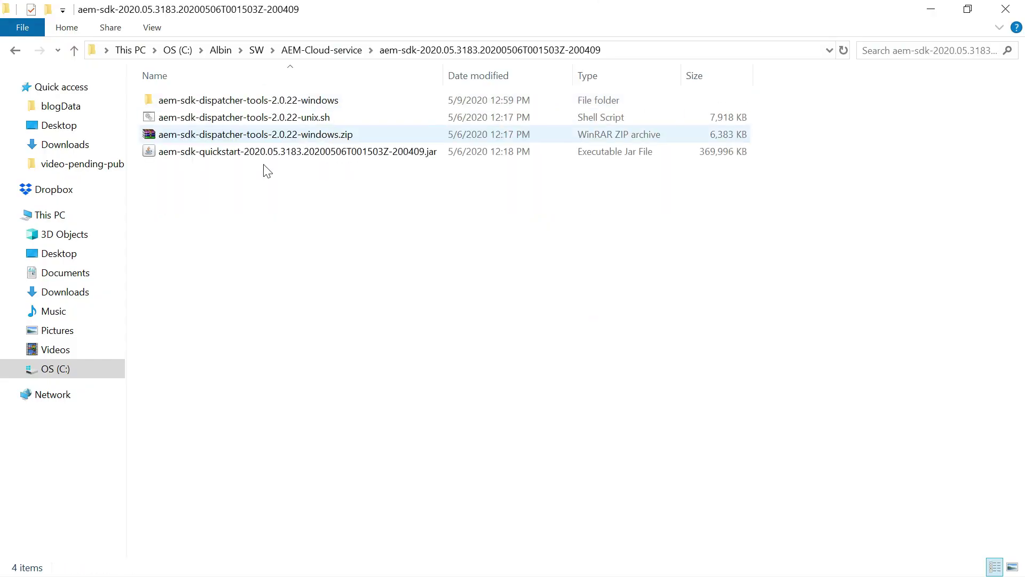
click(289, 102)
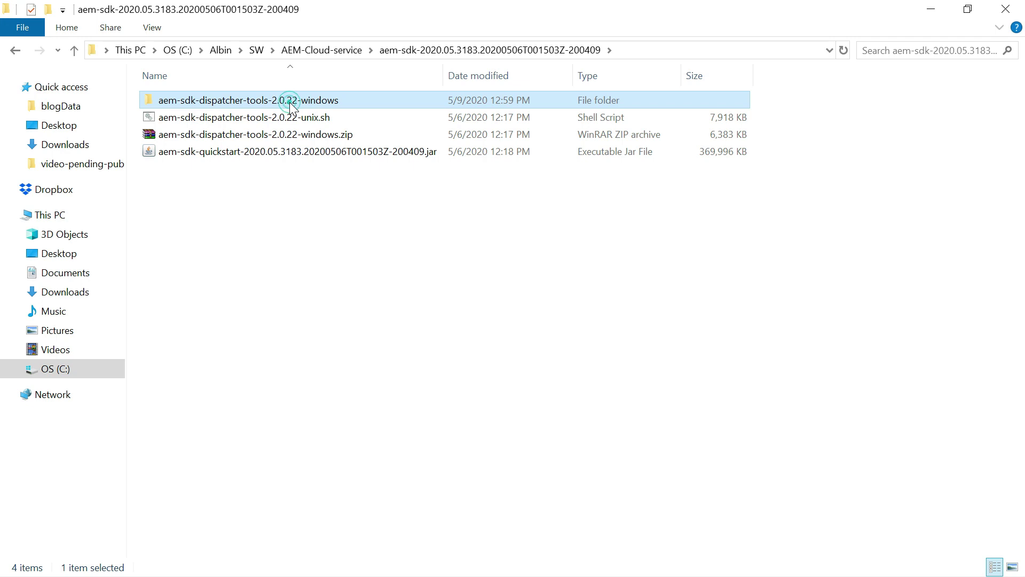
double_click(291, 104)
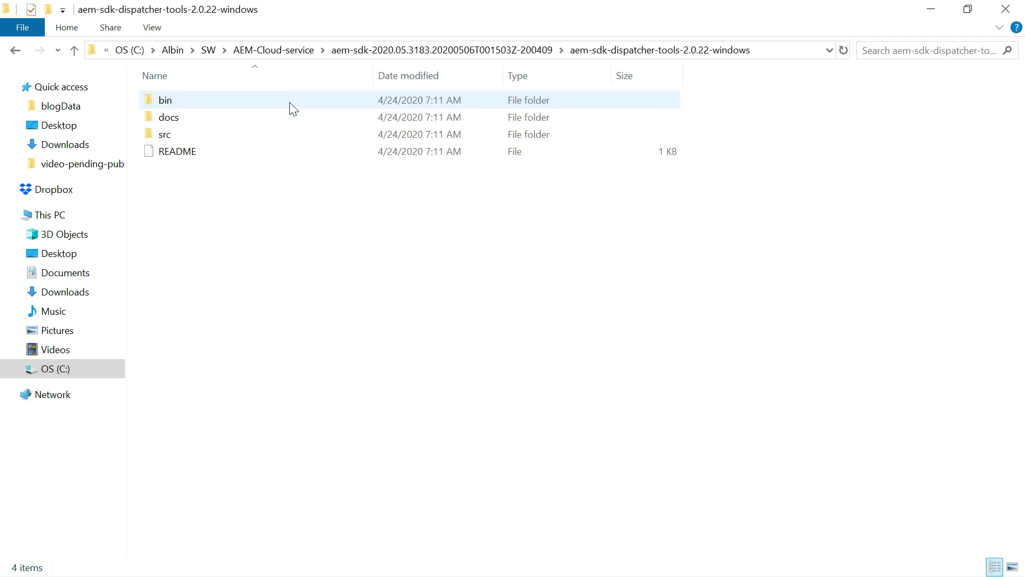
double_click(192, 105)
click(192, 104)
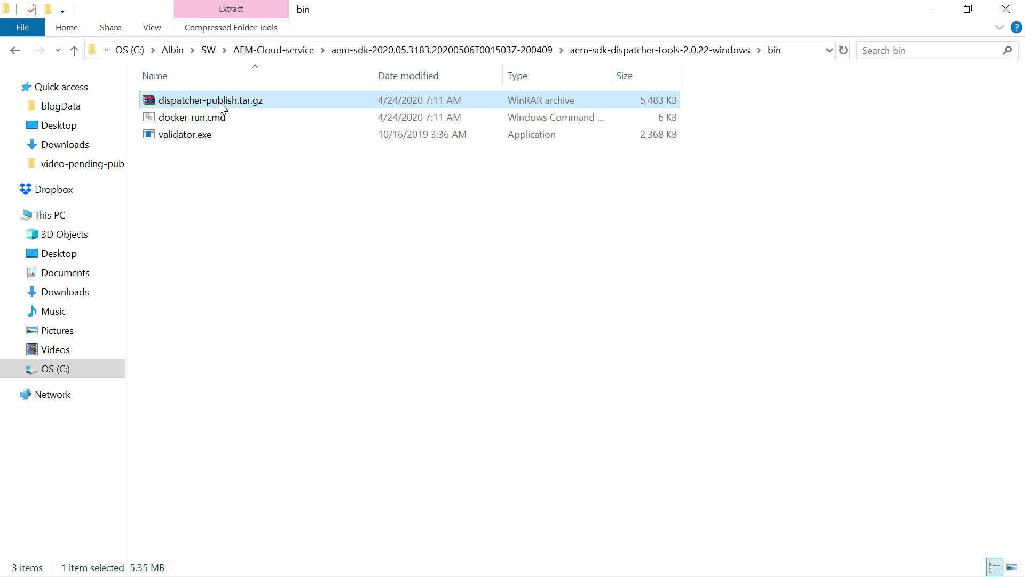
key(alt+Tab)
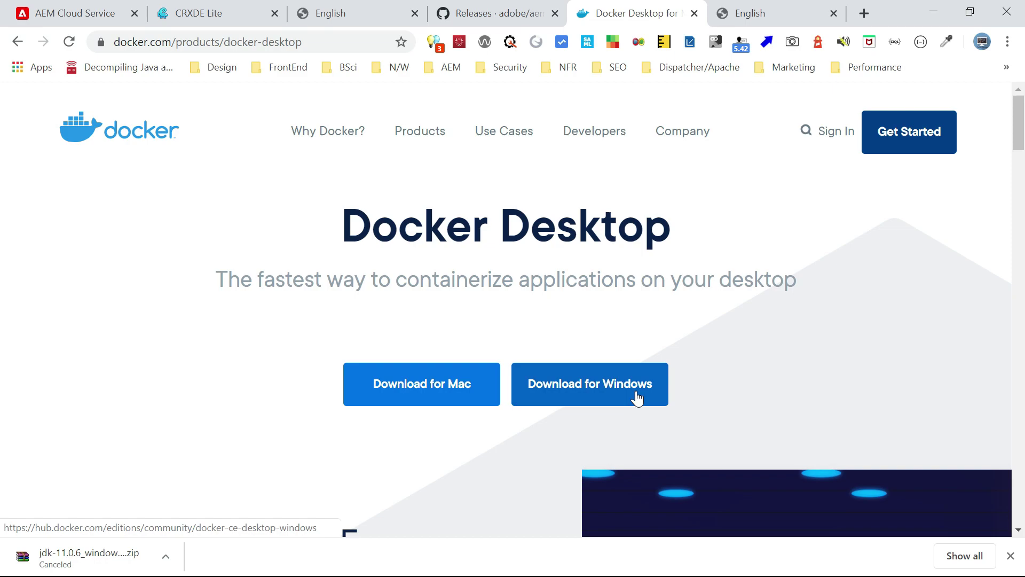
key(alt+Tab)
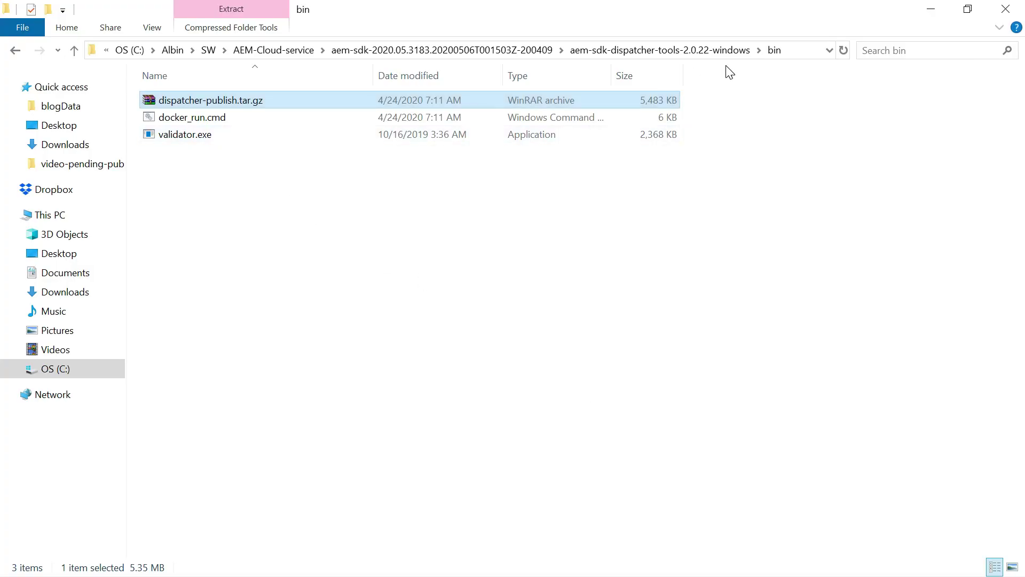
- Look through the dispatcher tools src configuration folder
click(704, 50)
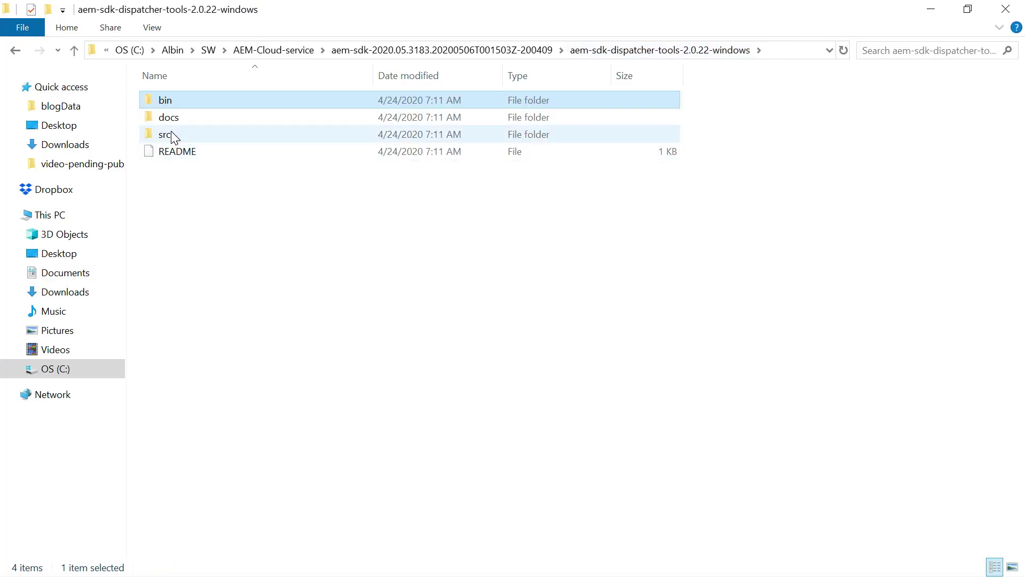
double_click(172, 136)
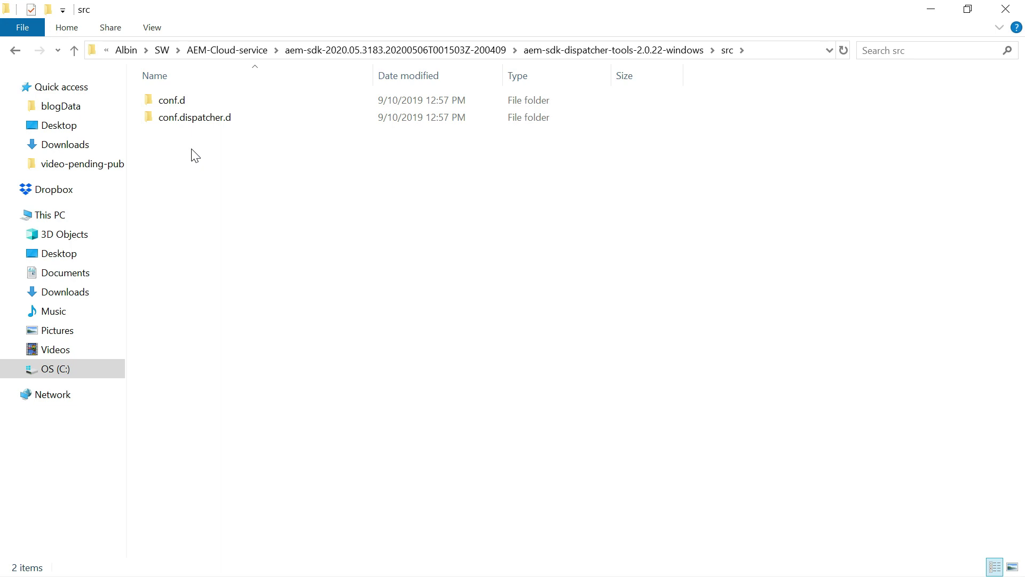
click(624, 51)
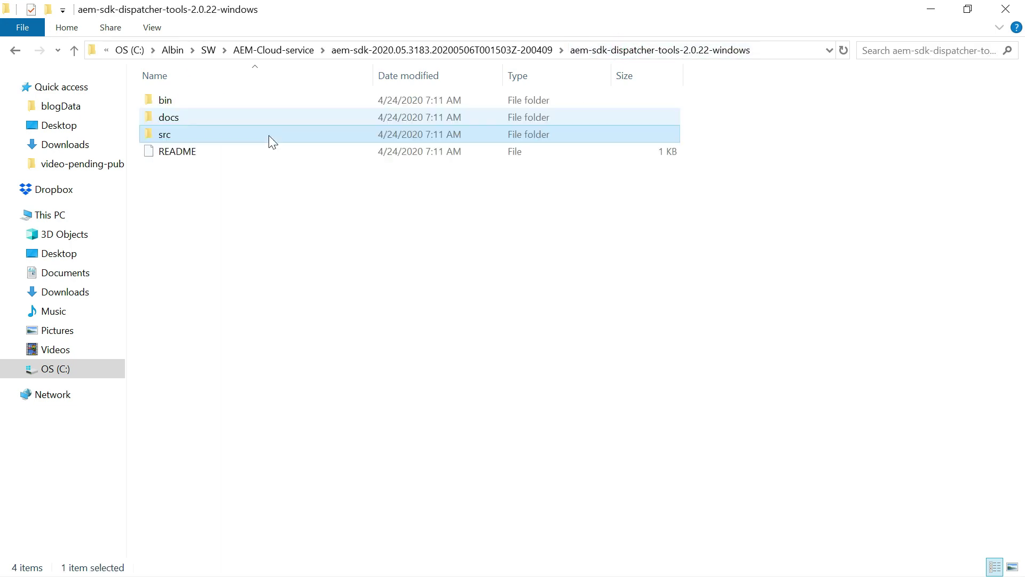
- Open the dispatcher tools bin folder and copy its full path
click(225, 96)
double_click(224, 99)
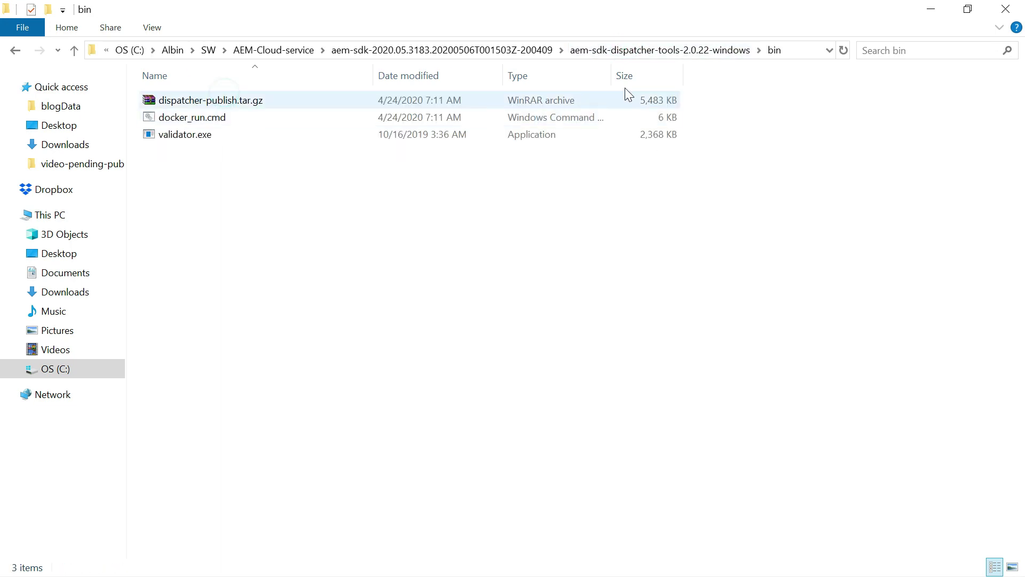
click(791, 50)
key(ctrl+c)
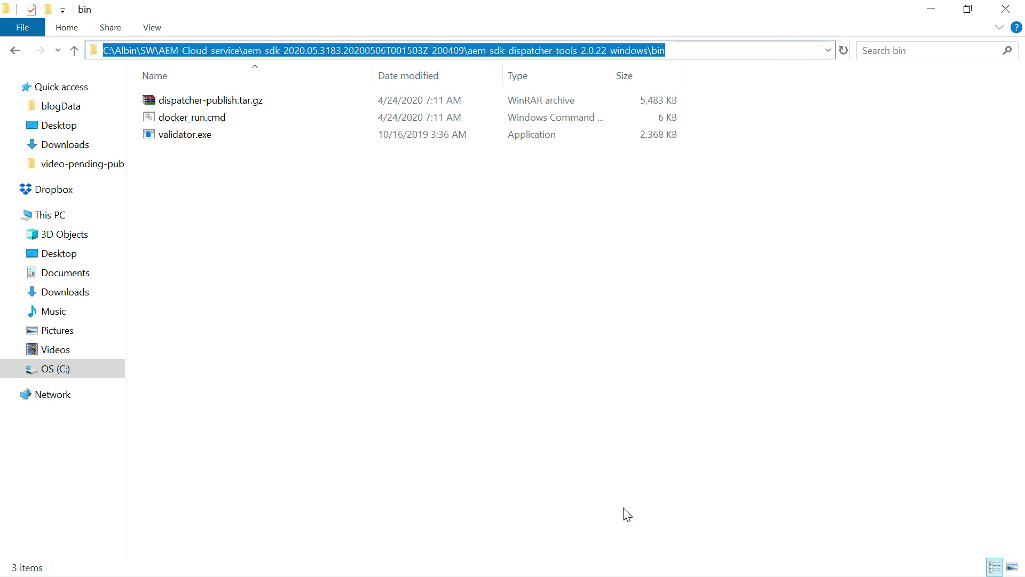
key(alt+Tab)
key(alt+Tab)
key(alt+Tab)
key(alt+Tab)
key(alt+Tab)
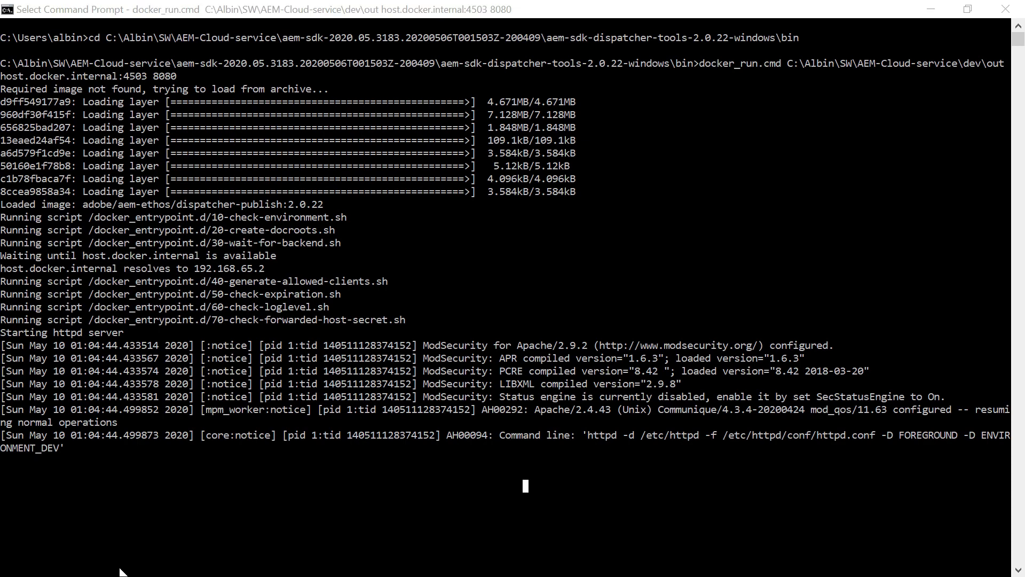
- Launch a new Command Prompt and cd into the pasted dispatcher tools bin path
key(super)
text(cmd)
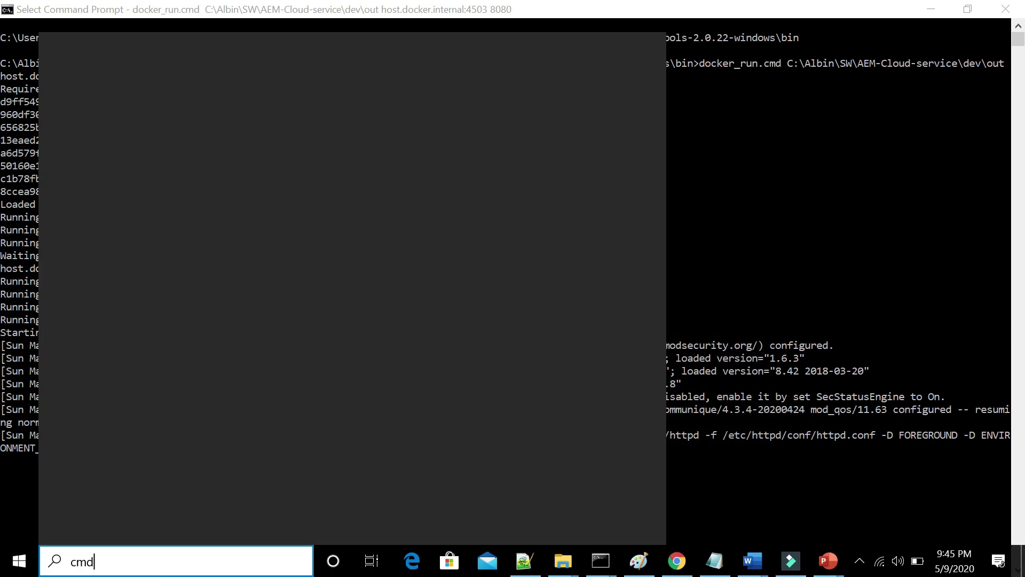
key(Return)
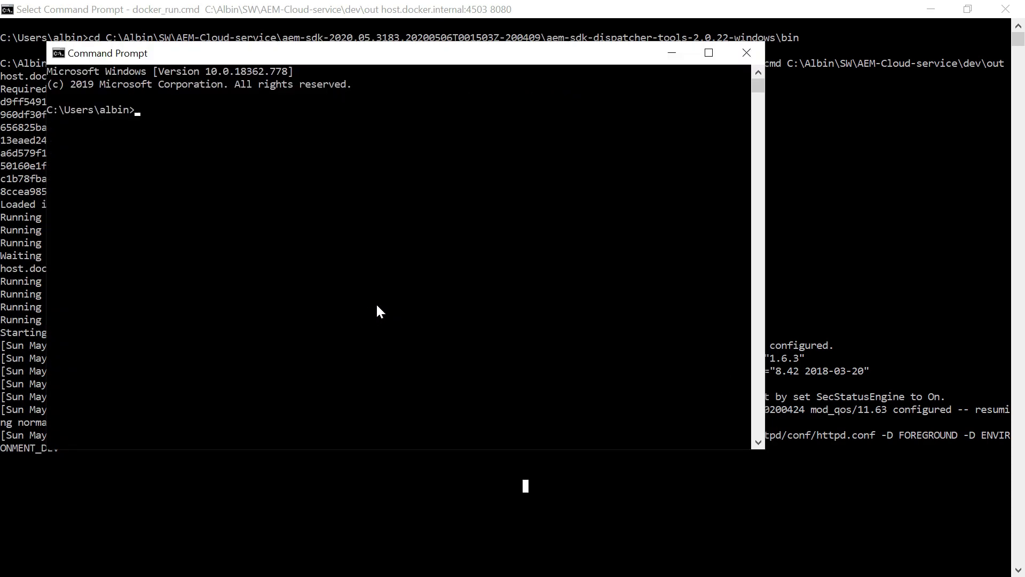
text(cd)
key(ctrl+v)
key(Return)
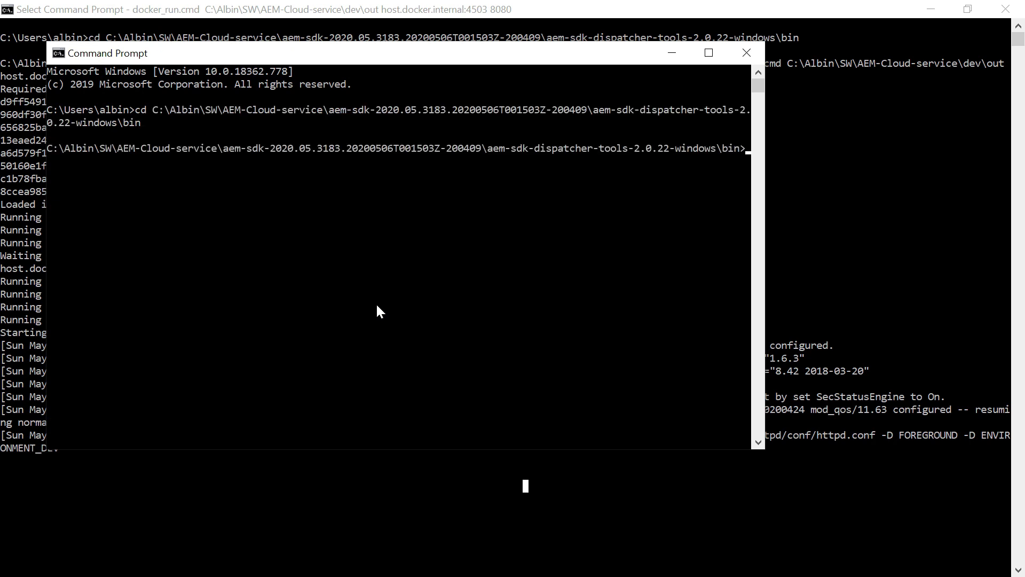
key(alt+Tab)
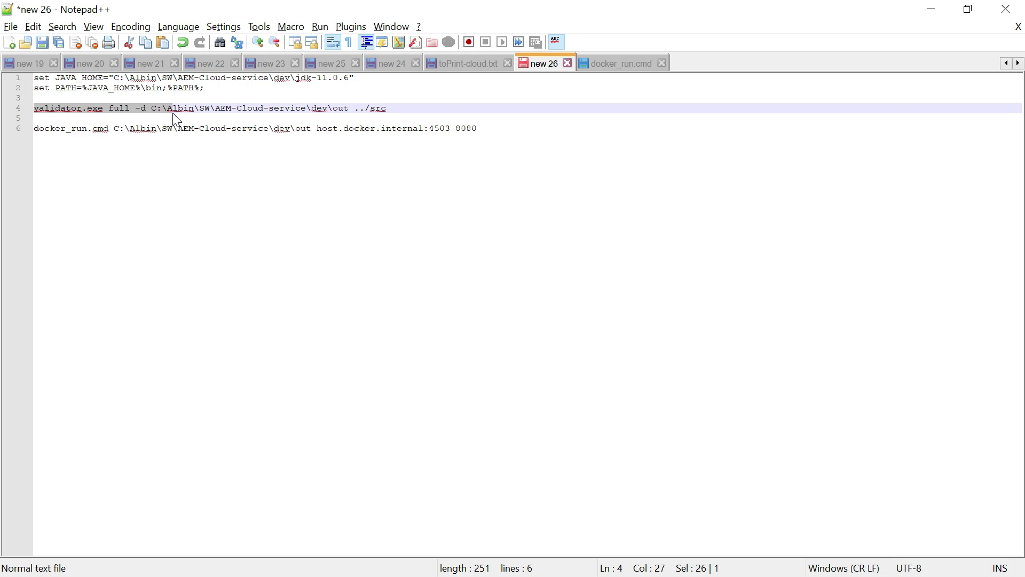
- Select the full line-4 'validator.exe full -d … ../src' command in the notes for use in the new Command Prompt
drag(349, 108, 155, 114)
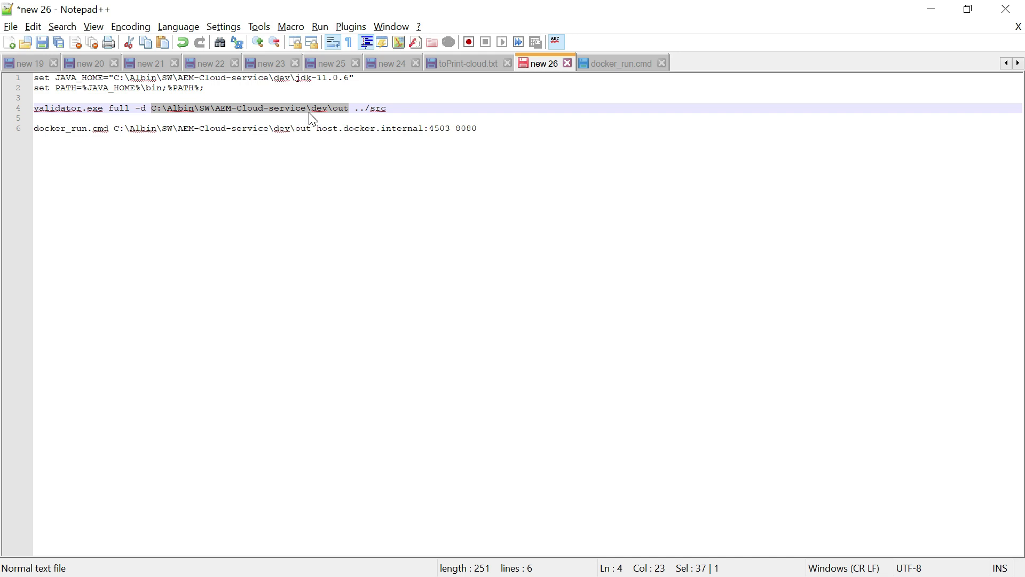
click(392, 110)
key(shift+Up)
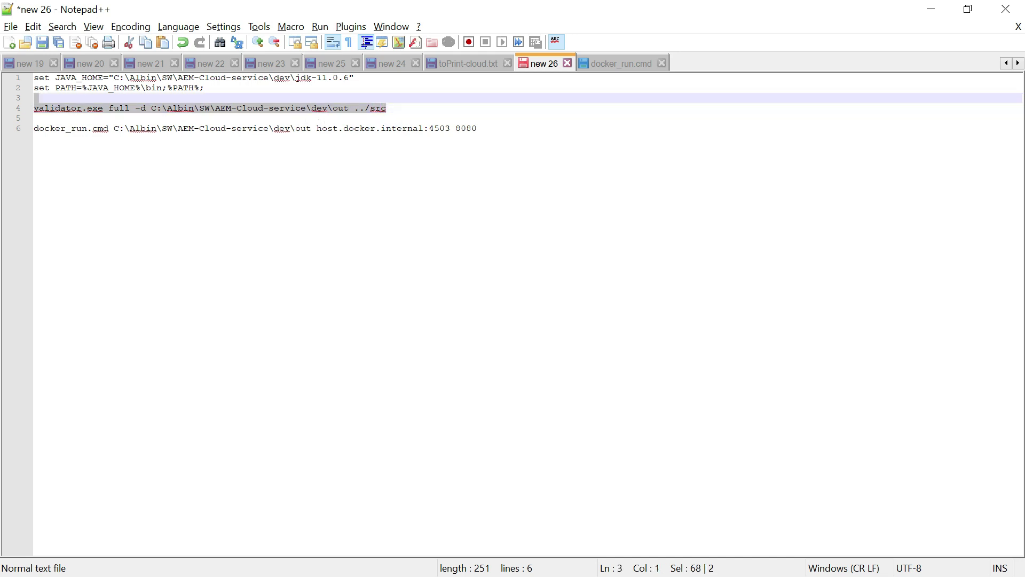
key(shift+Down)
key(shift+Down)
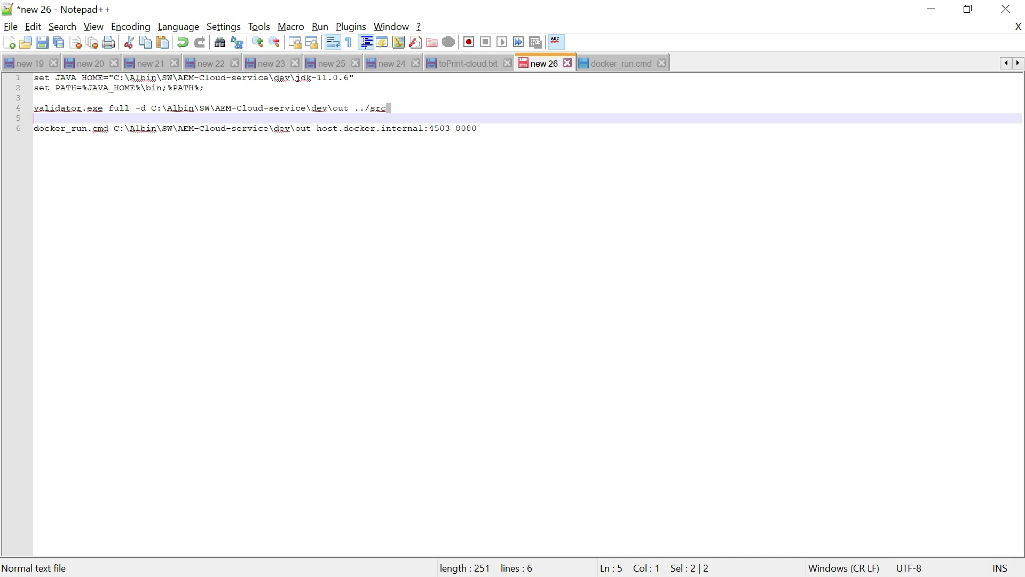
click(394, 108)
key(ctrl+shift+Left)
key(ctrl+shift+Left)
key(ctrl+shift+Left)
key(ctrl+shift+Left)
key(ctrl+shift+Left)
key(ctrl+shift+Left)
key(ctrl+shift+Left)
key(shift+Up)
key(shift+Down)
key(ctrl+c)
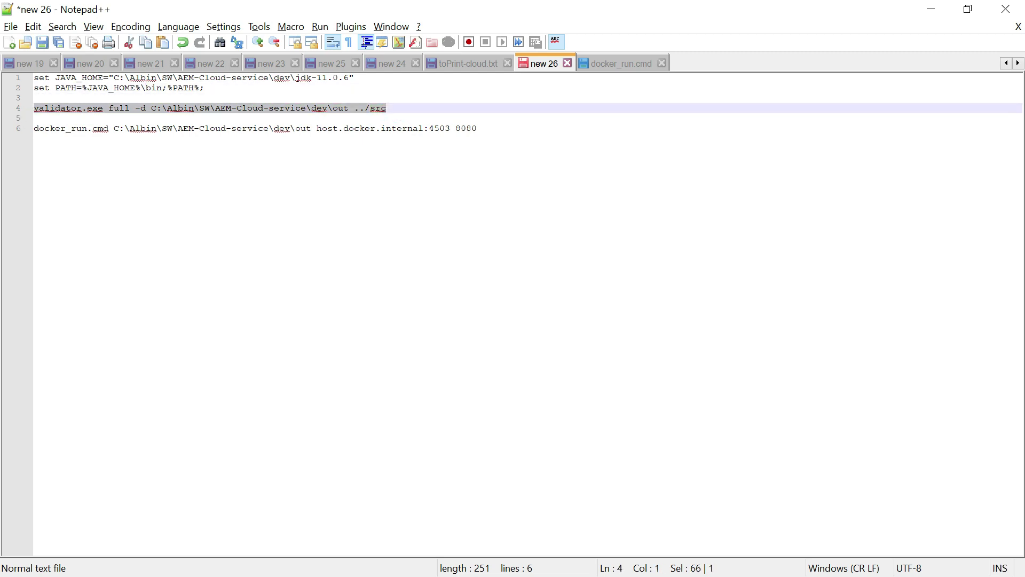
key(alt+Tab)
- Run the pasted validator.exe full -d command on dev\out and confirm 'No issues found'
key(ctrl+v)
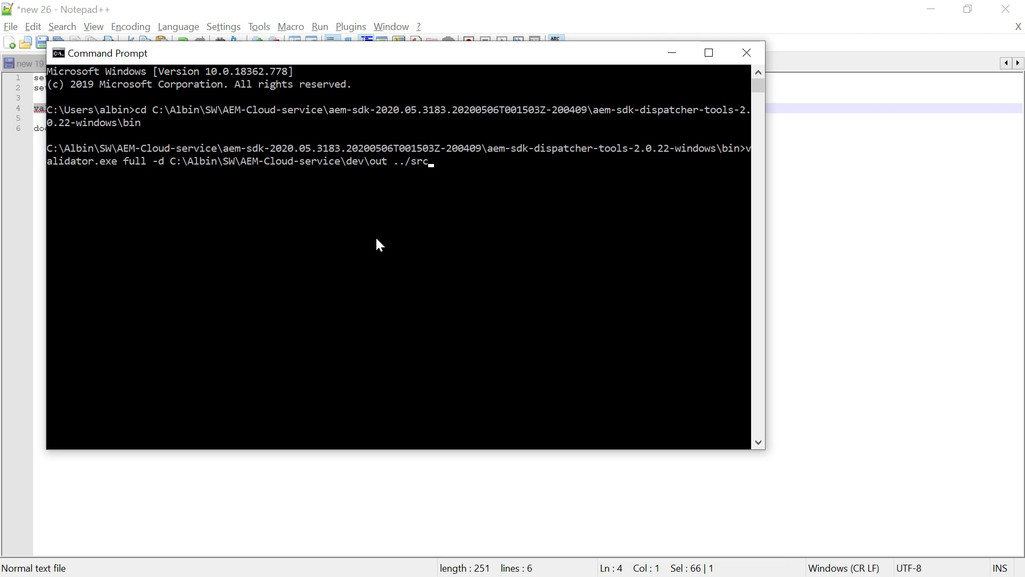
key(Return)
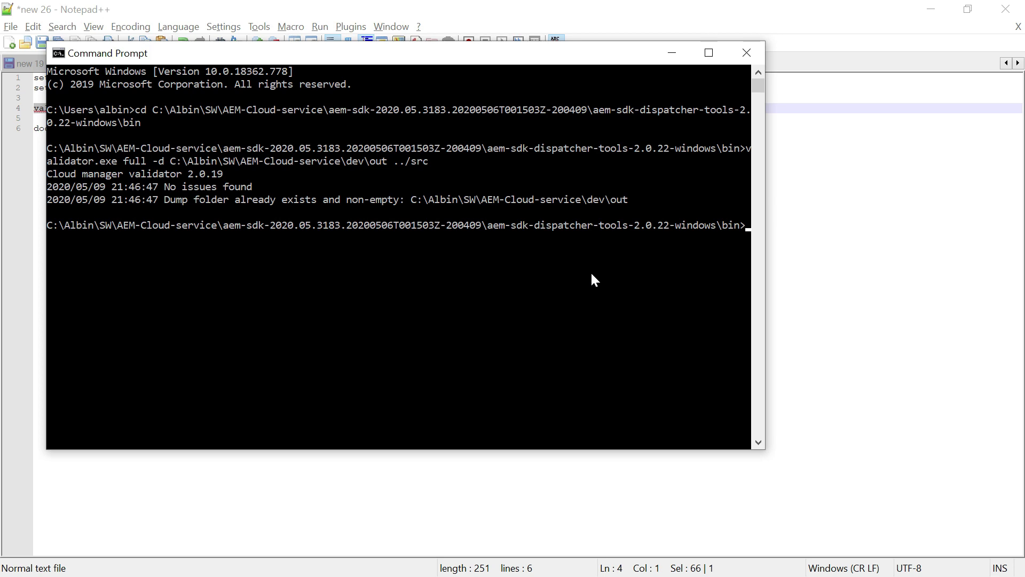
key(alt+Tab)
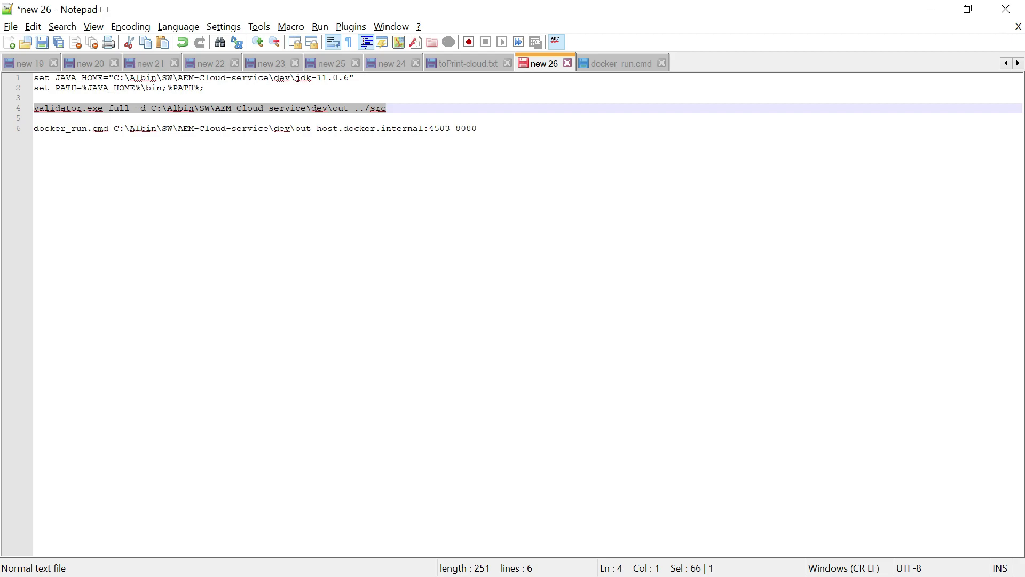
- Browse from the bin folder up to AEM-Cloud-service, then into dev\out to inspect the generated dispatcher files
key(alt+Tab)
key(Tab)
key(Tab)
key(Tab)
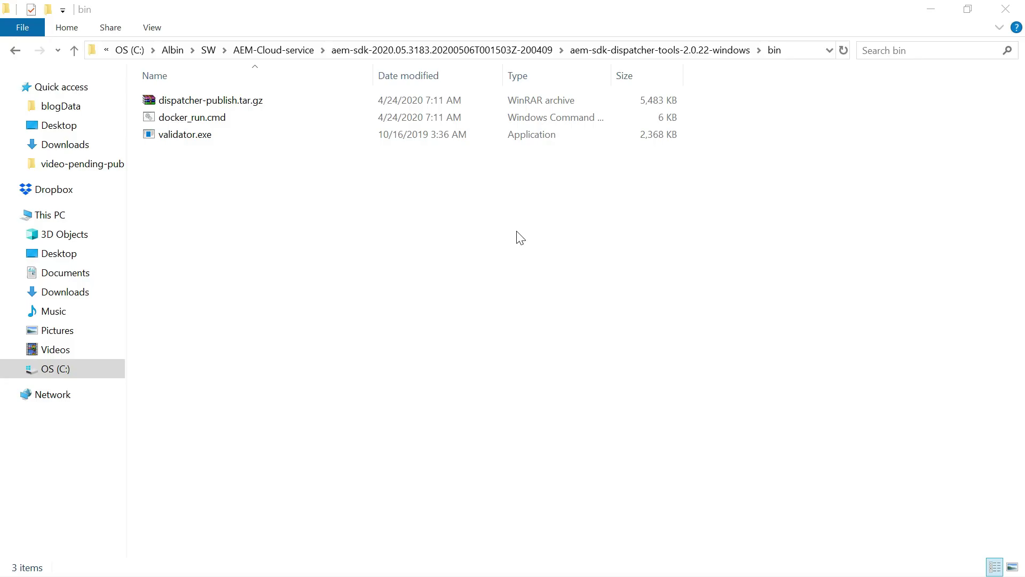
click(276, 50)
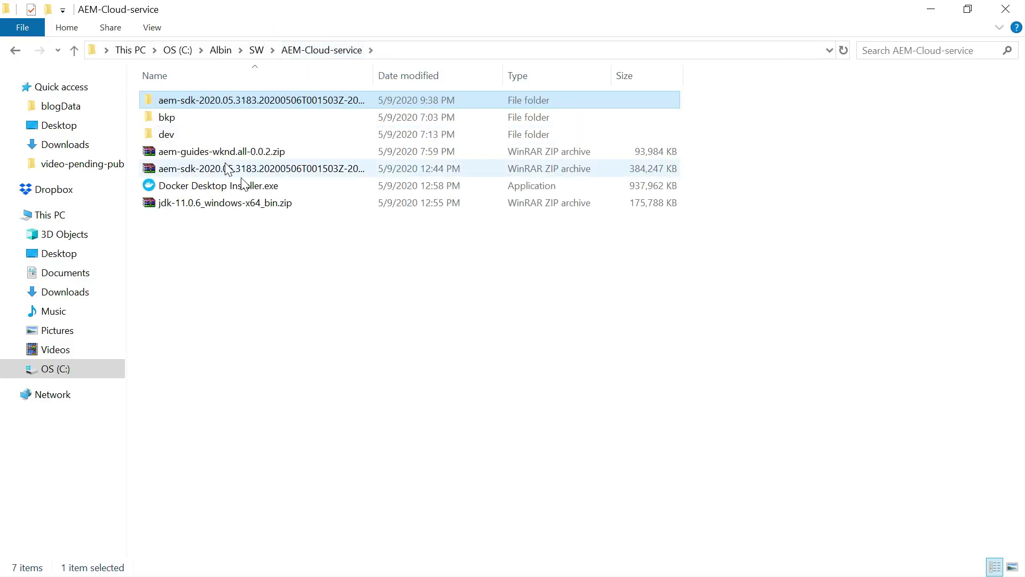
double_click(185, 134)
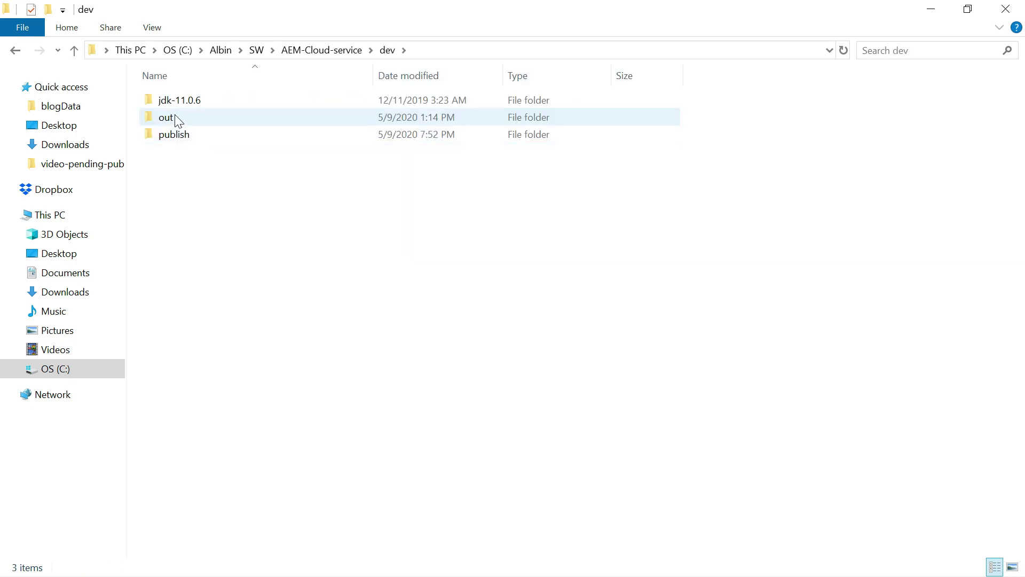
click(174, 116)
double_click(175, 116)
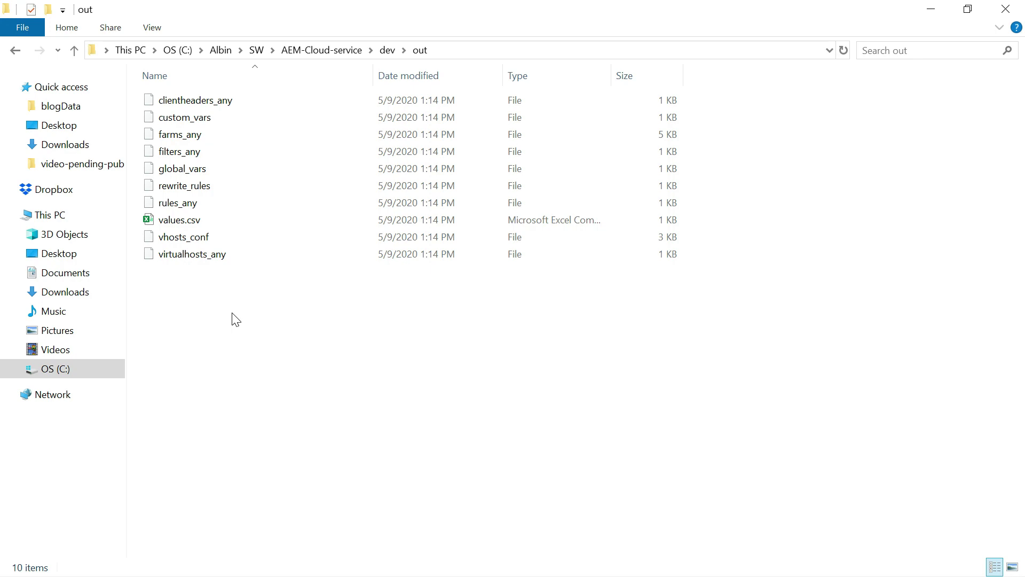
key(alt+Tab)
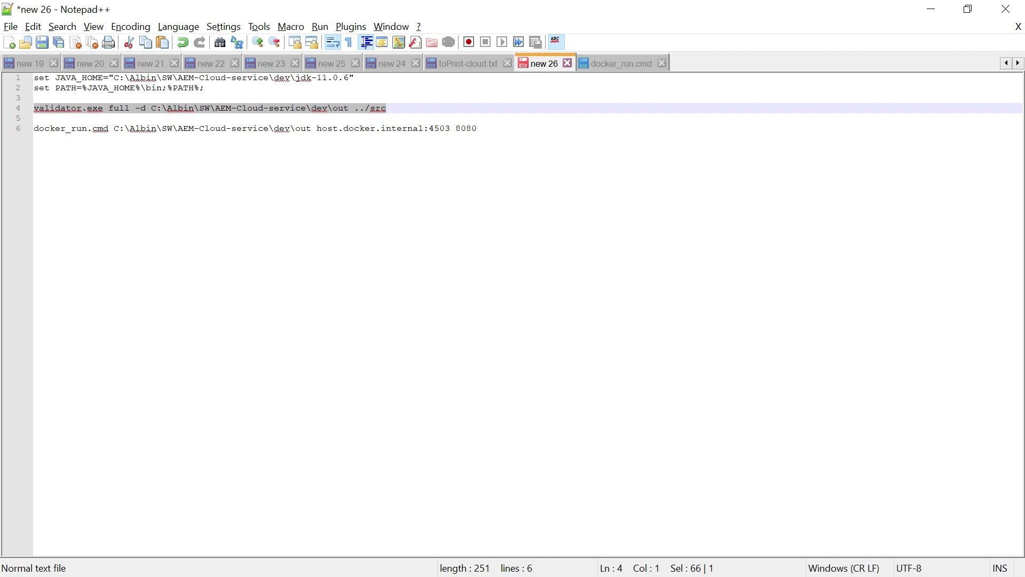
- Select the whole line-6 docker_run.cmd command for host.docker.internal:4503 on port 8080, then return to its console
drag(311, 128, 109, 129)
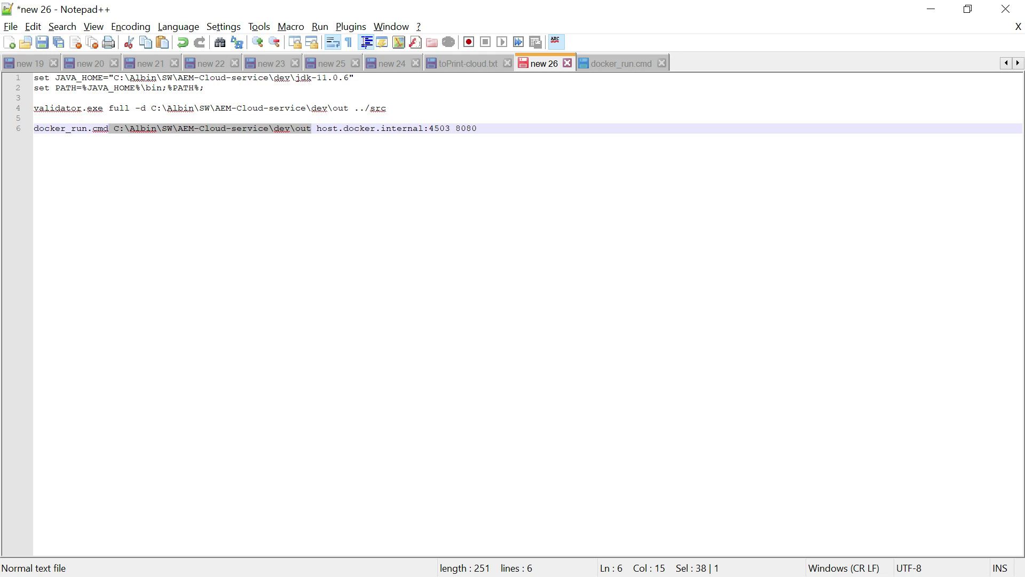
drag(316, 129, 445, 128)
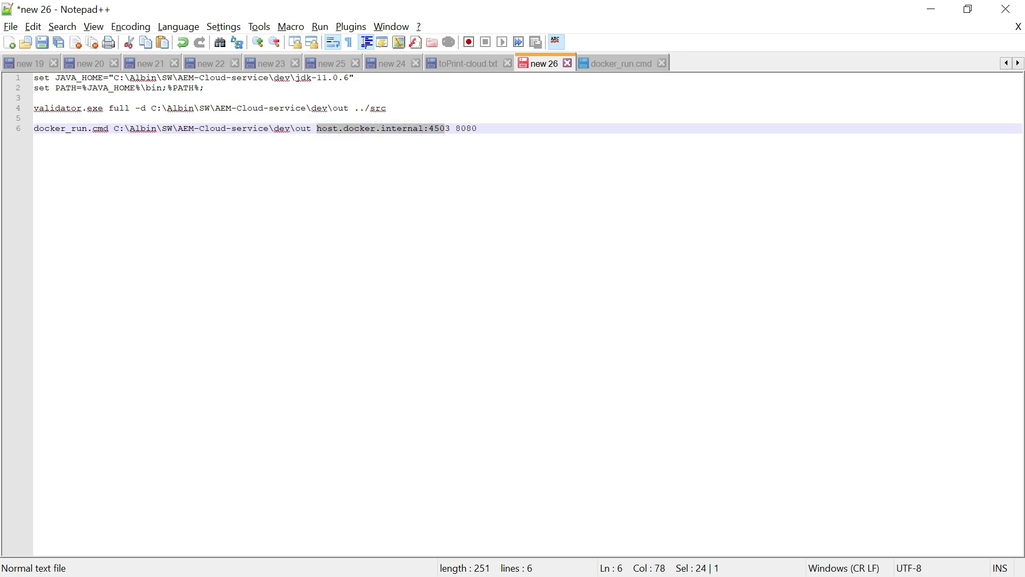
click(418, 128)
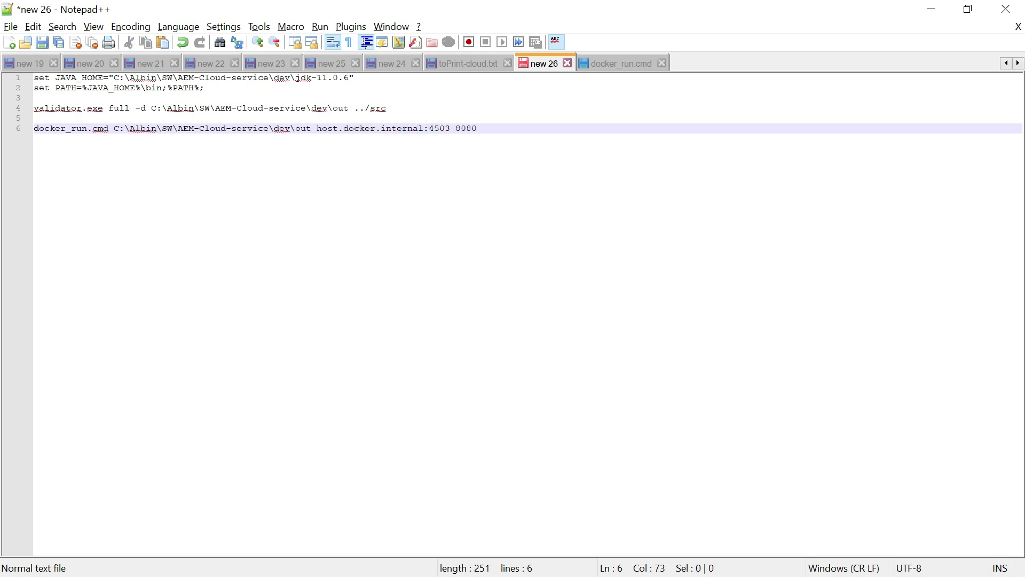
double_click(437, 129)
drag(481, 128, 21, 131)
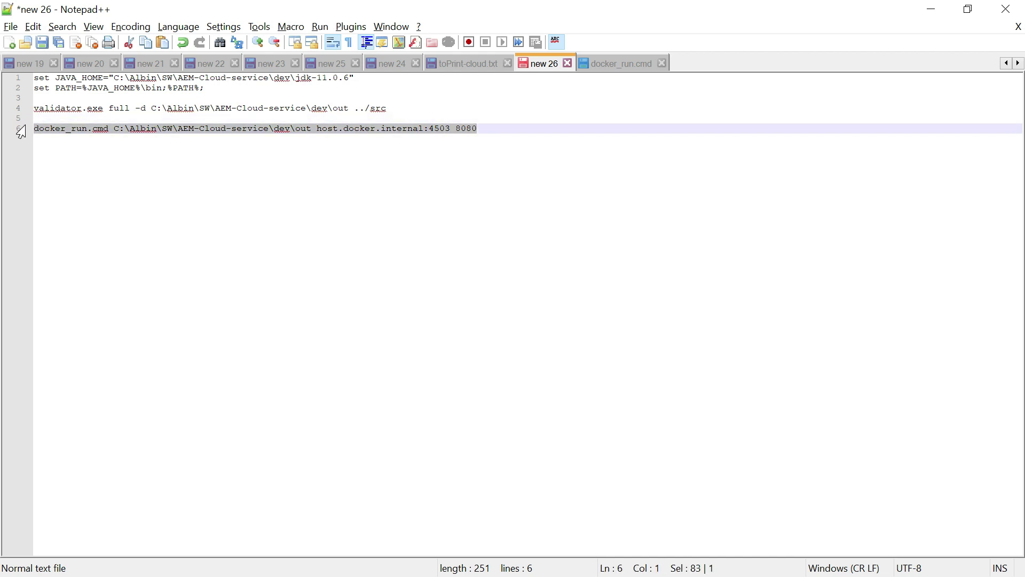
key(alt+Tab)
key(alt+Tab)
key(alt+Tab)
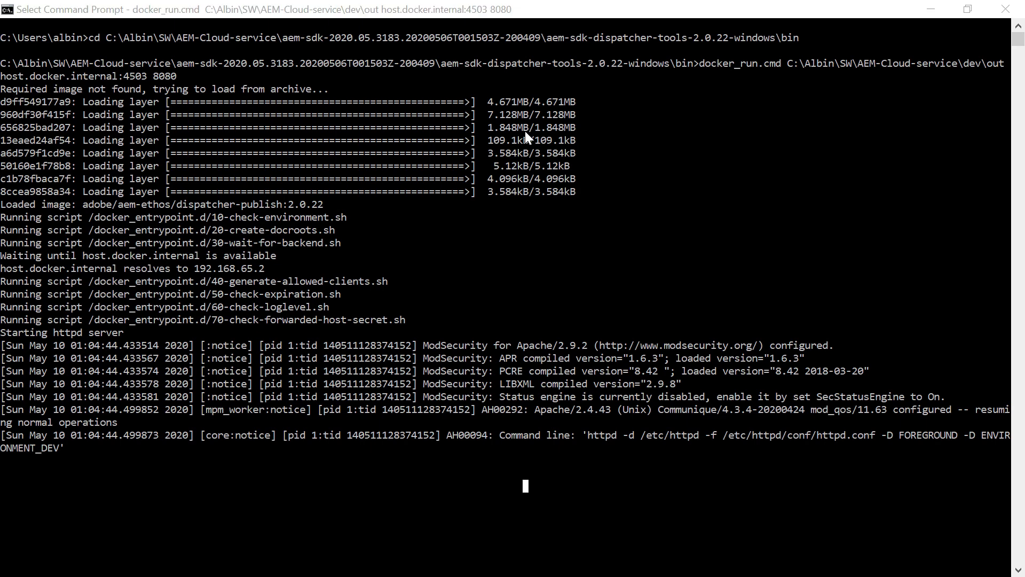
key(alt+Tab)
key(alt+Tab)
key(alt+Tab)
key(alt+Tab)
key(alt+Tab)
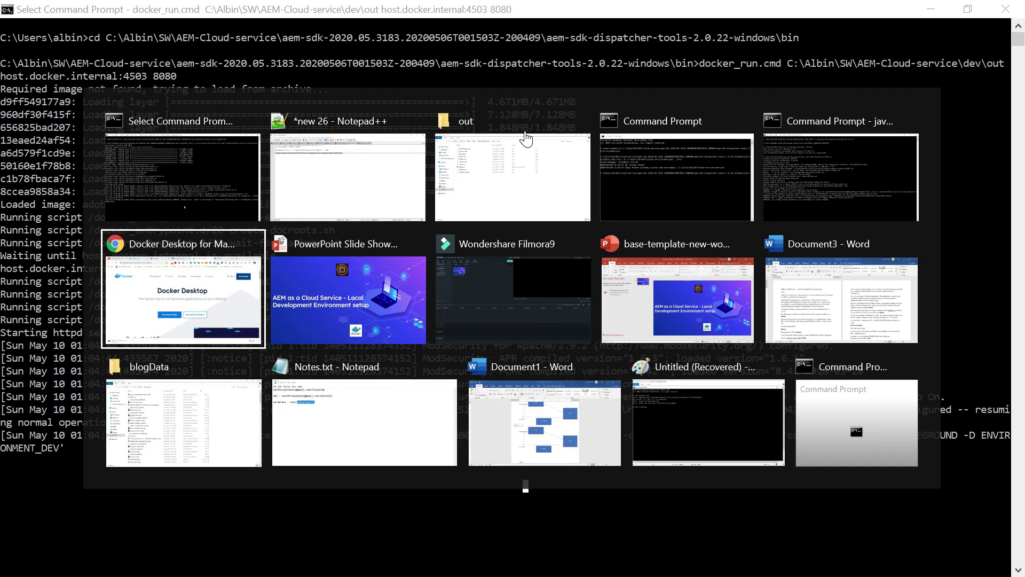